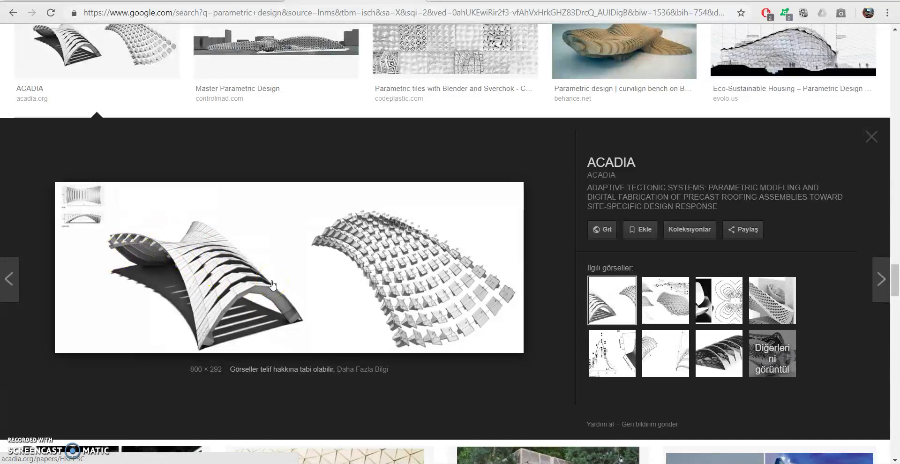
- Create a new Part document via File > New and start a sketch on Ön Düzlem
scroll(280, 281, up, 5)
scroll(328, 272, up, 4)
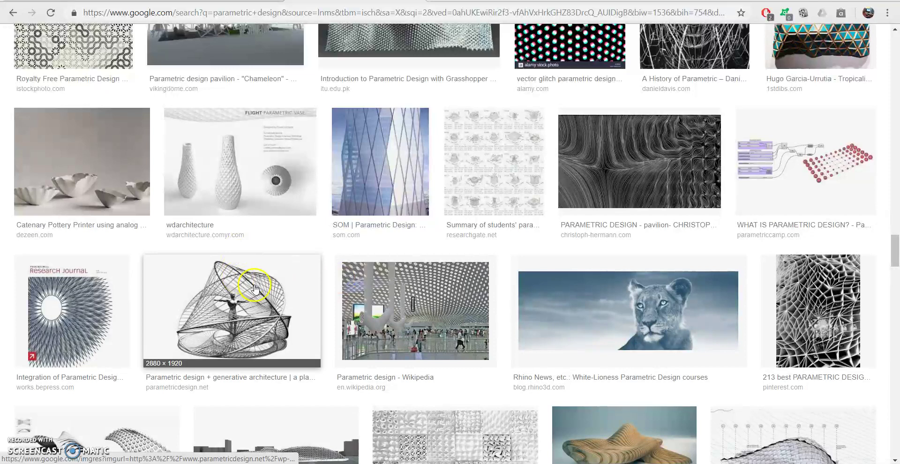
scroll(319, 290, up, 4)
scroll(319, 291, up, 1)
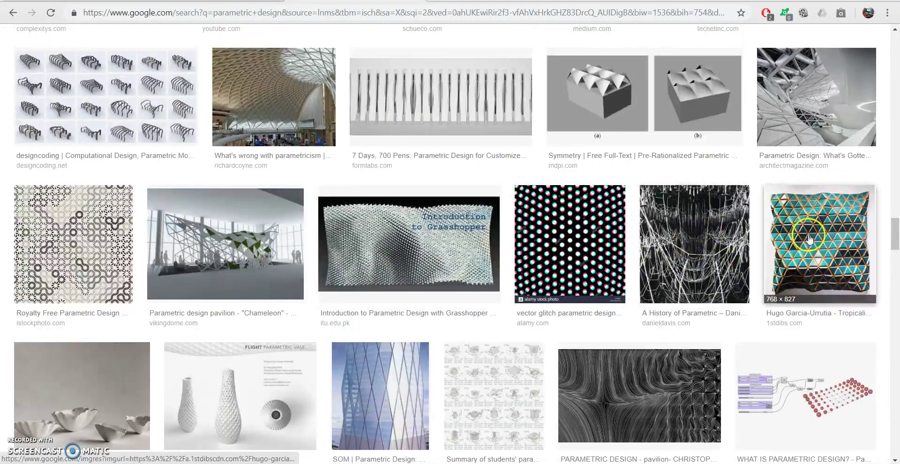
scroll(296, 105, up, 1)
scroll(296, 130, up, 6)
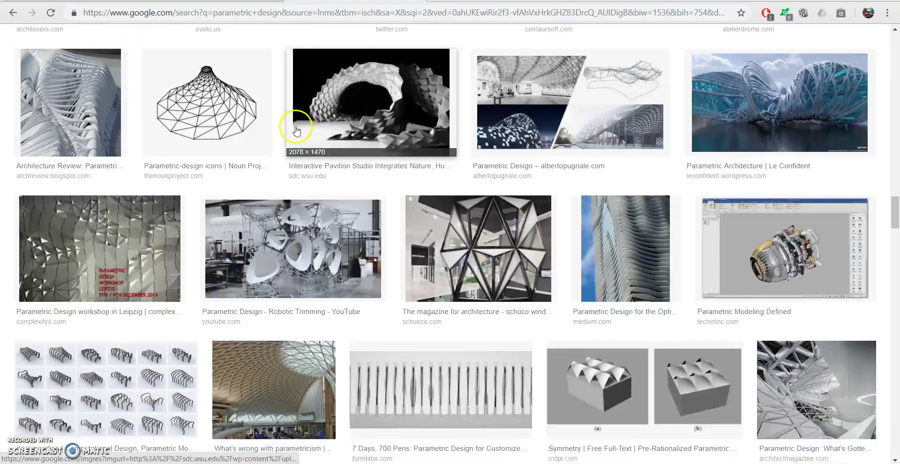
scroll(515, 207, up, 3)
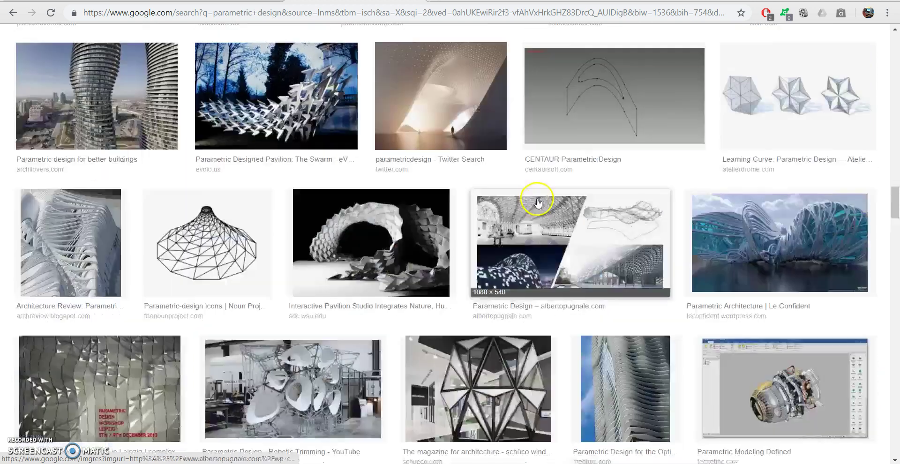
scroll(610, 196, up, 4)
scroll(648, 196, up, 1)
scroll(215, 269, up, 5)
scroll(357, 275, up, 1)
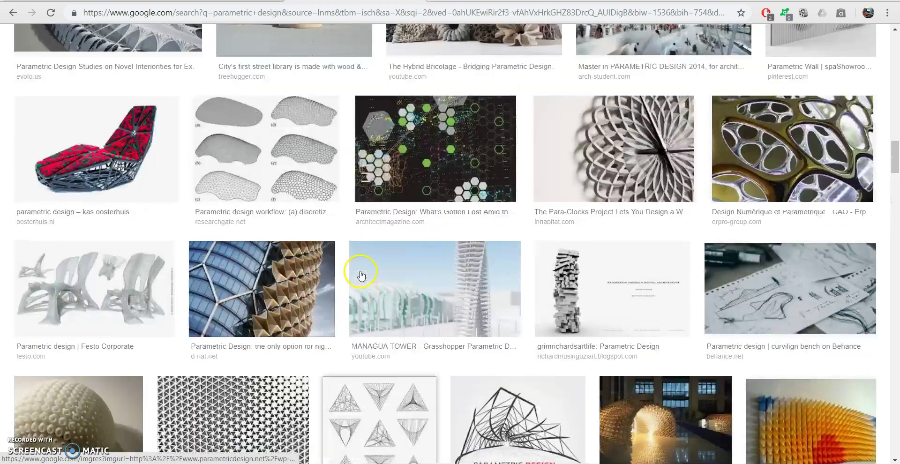
scroll(732, 244, up, 5)
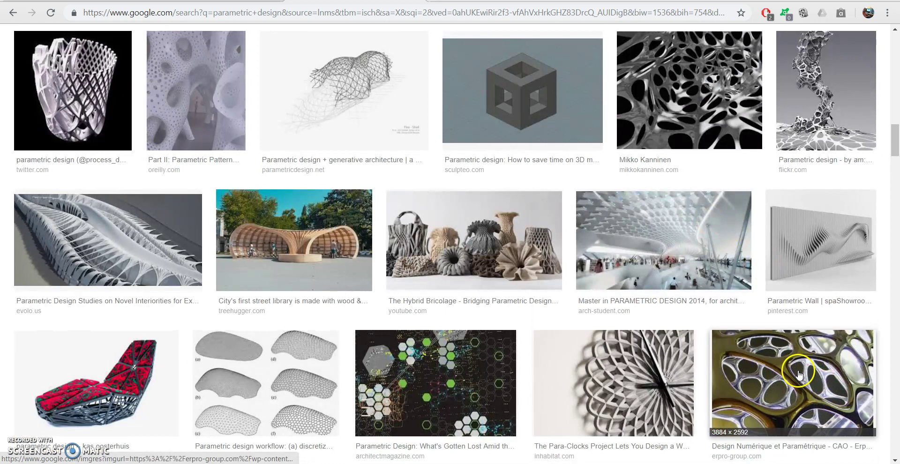
mouse_move(195, 91)
scroll(50, 82, up, 1)
scroll(141, 117, up, 1)
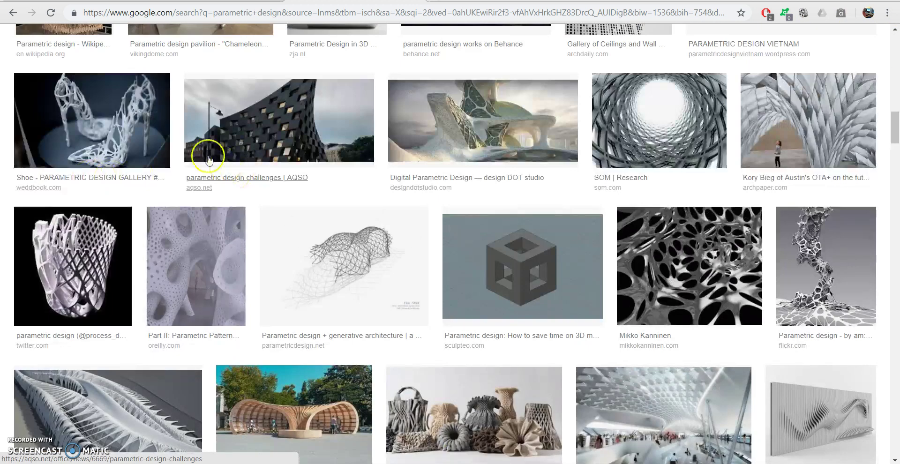
scroll(209, 151, up, 4)
scroll(593, 215, up, 2)
scroll(601, 205, up, 1)
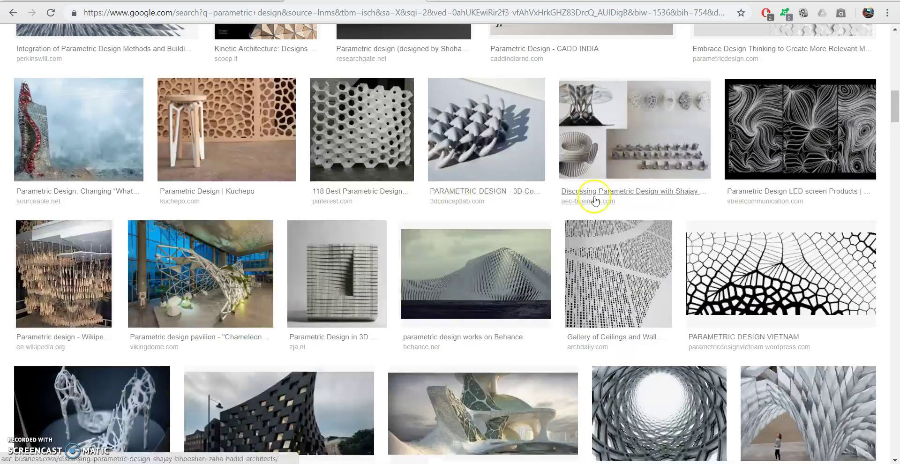
scroll(403, 177, up, 2)
scroll(469, 244, up, 1)
scroll(469, 319, up, 1)
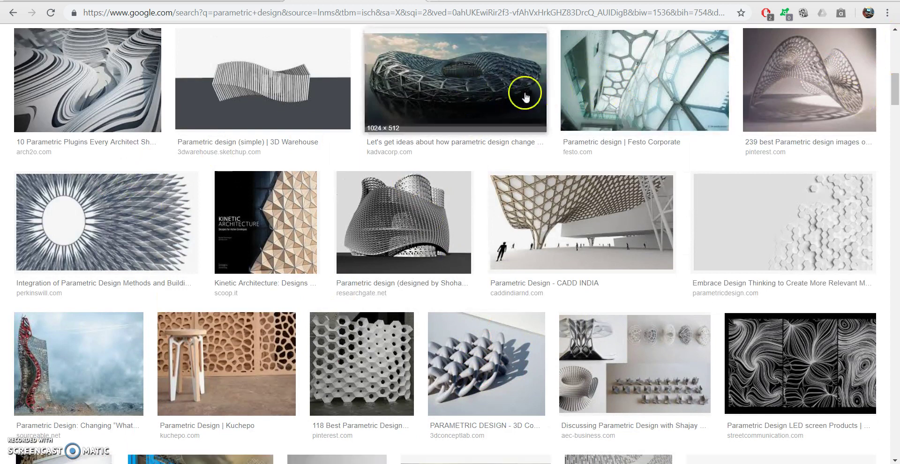
drag(895, 91, 896, 273)
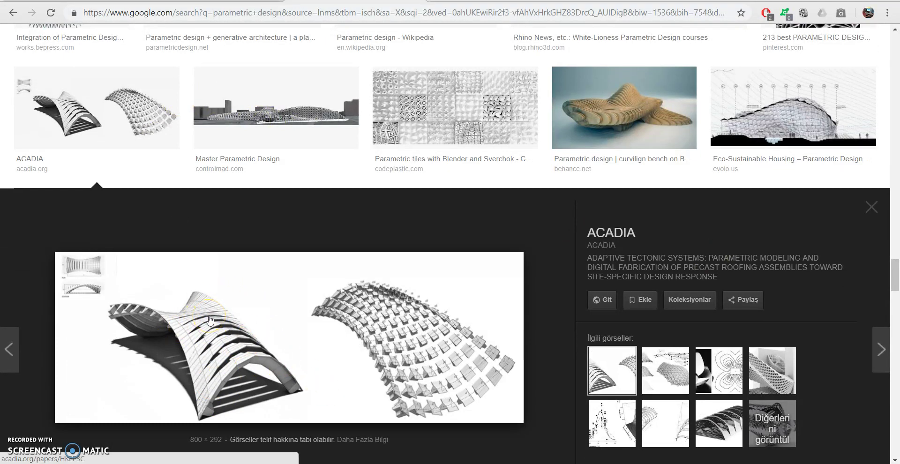
scroll(209, 320, down, 3)
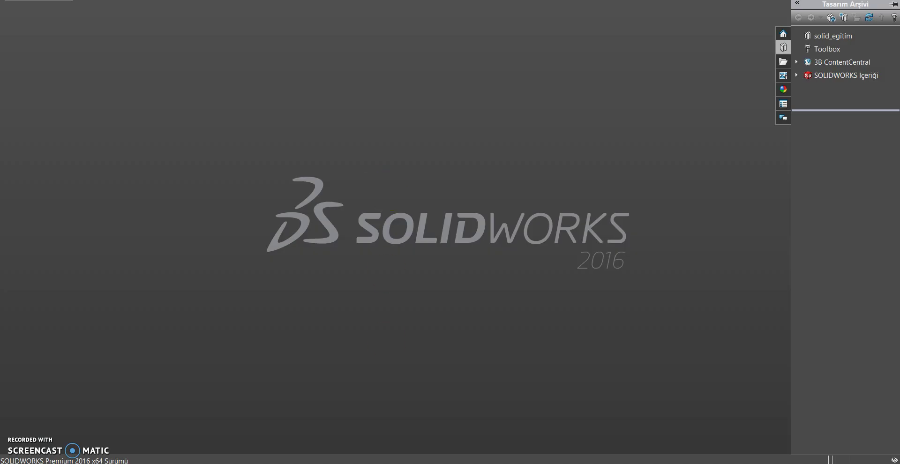
click(115, 7)
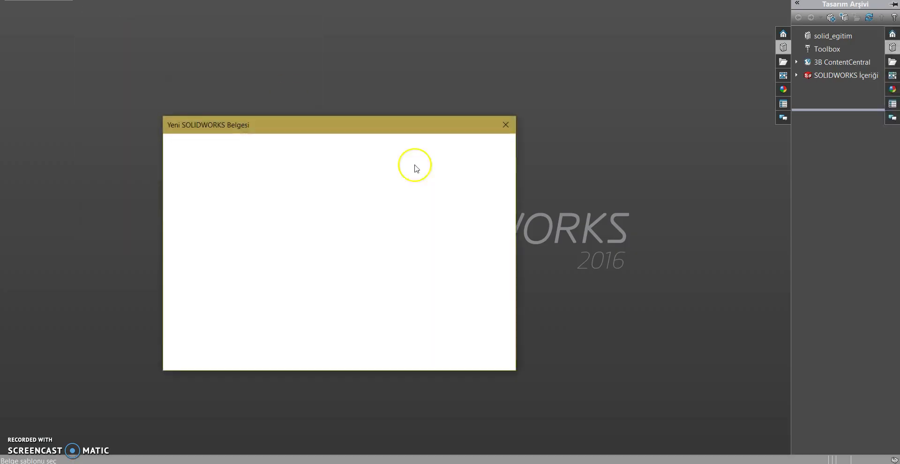
click(389, 350)
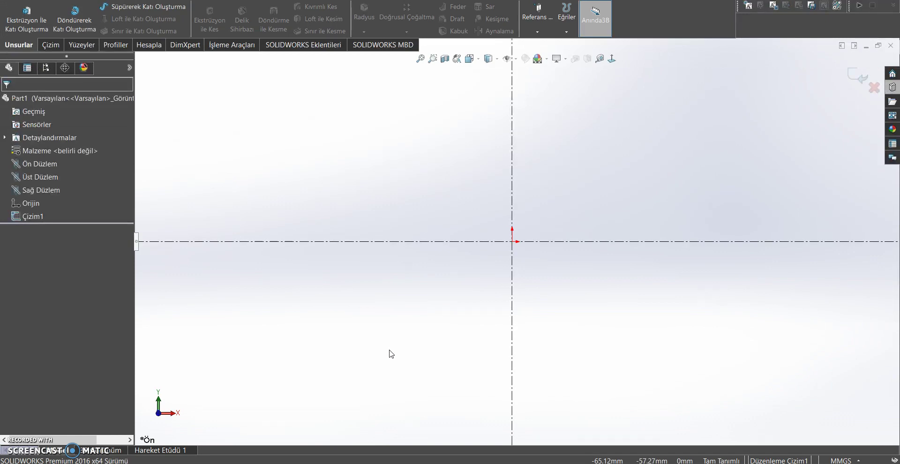
- Draw a spline from the sketch origin curving down toward the lower left
click(50, 45)
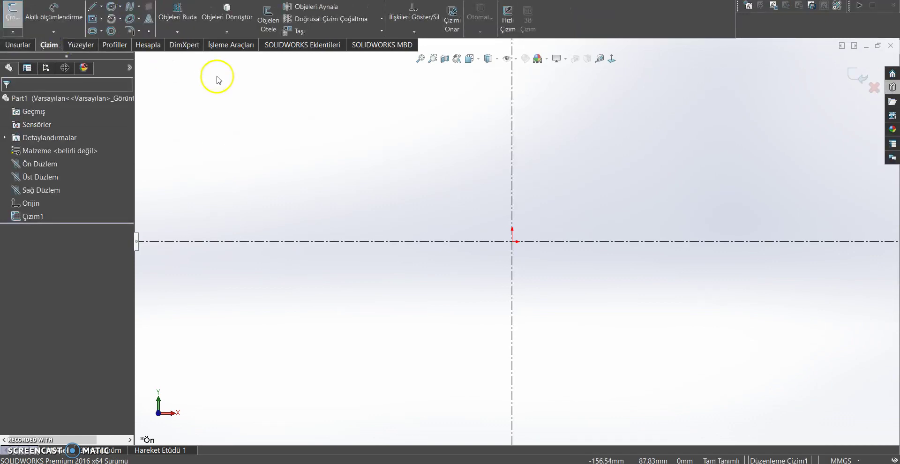
click(130, 7)
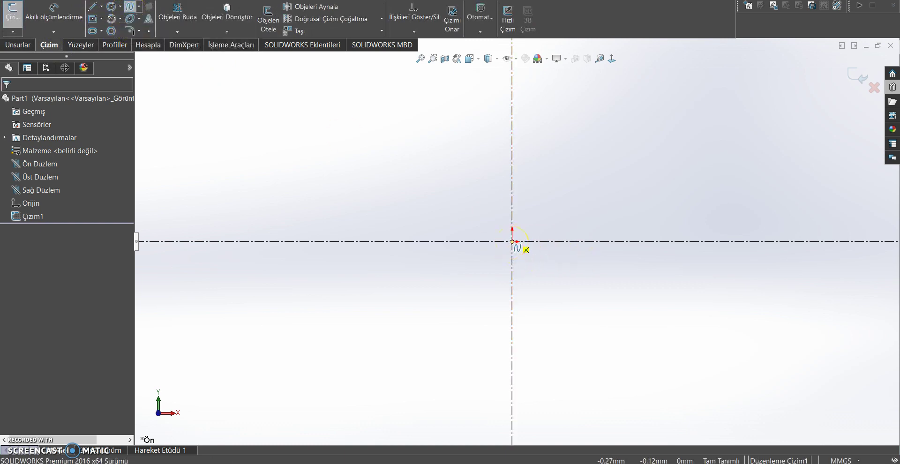
drag(511, 241, 369, 275)
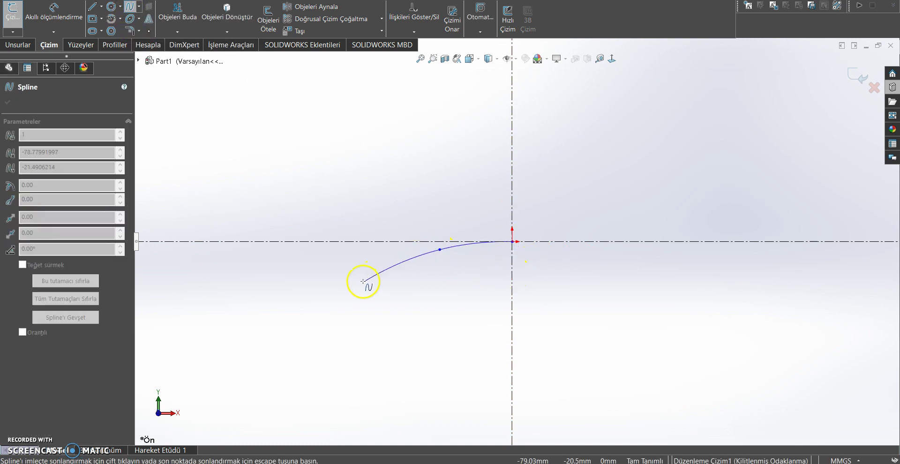
key(Escape)
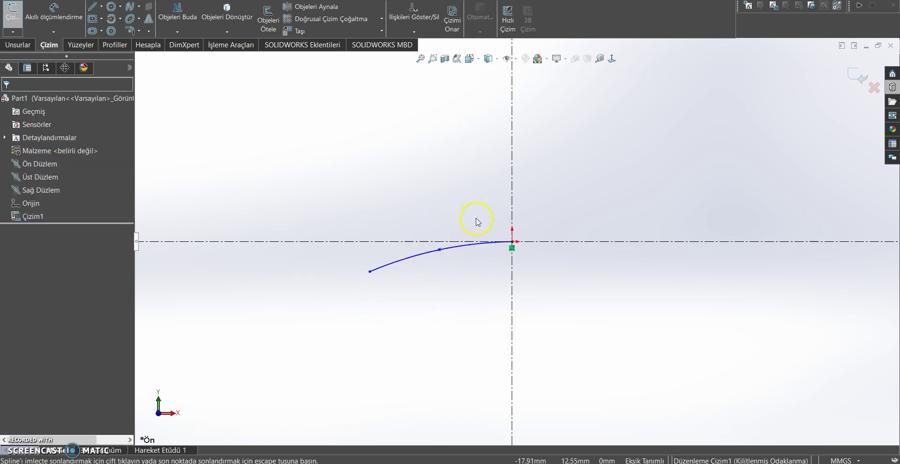
scroll(477, 221, down, 2)
- Dimension the spline midpoint's height from the centerline as 5 mm
click(45, 18)
click(428, 266)
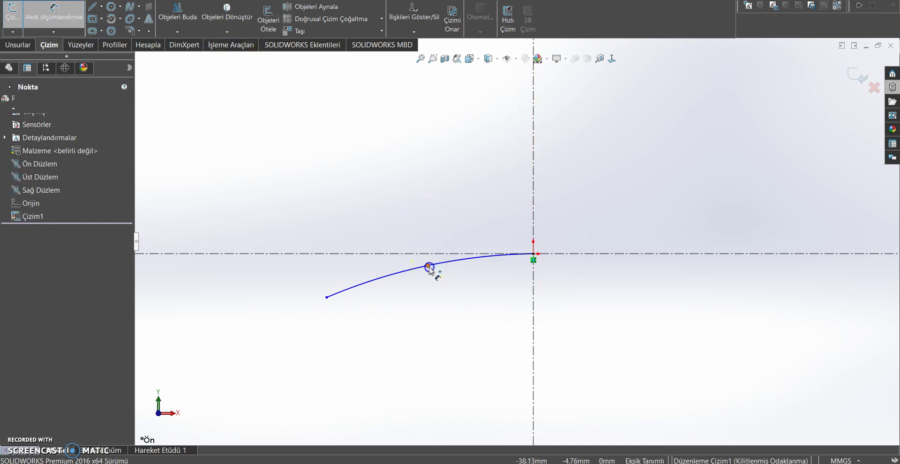
click(417, 254)
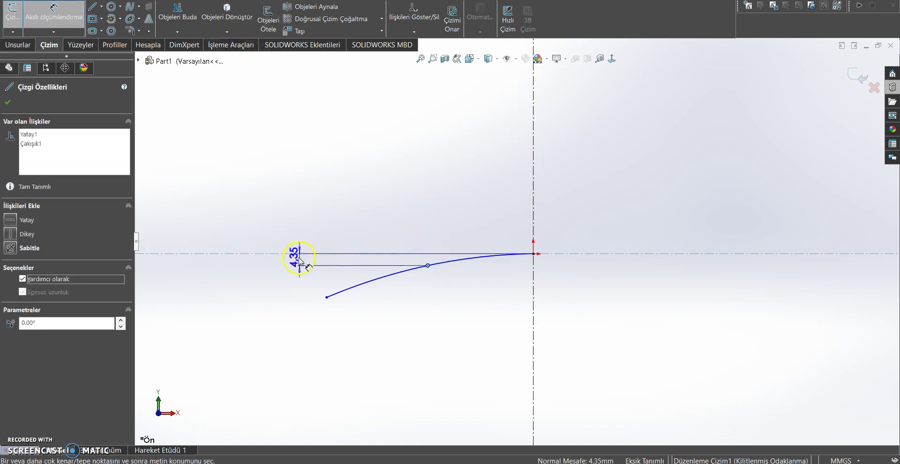
click(282, 267)
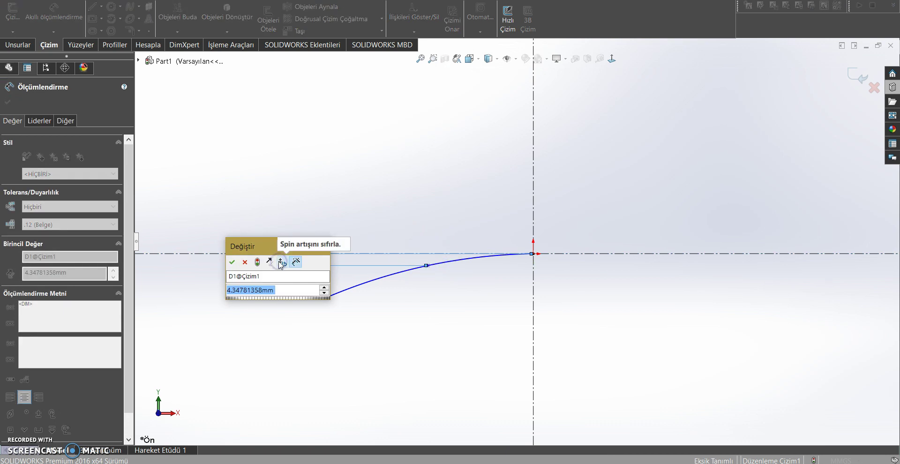
text(5)
key(Return)
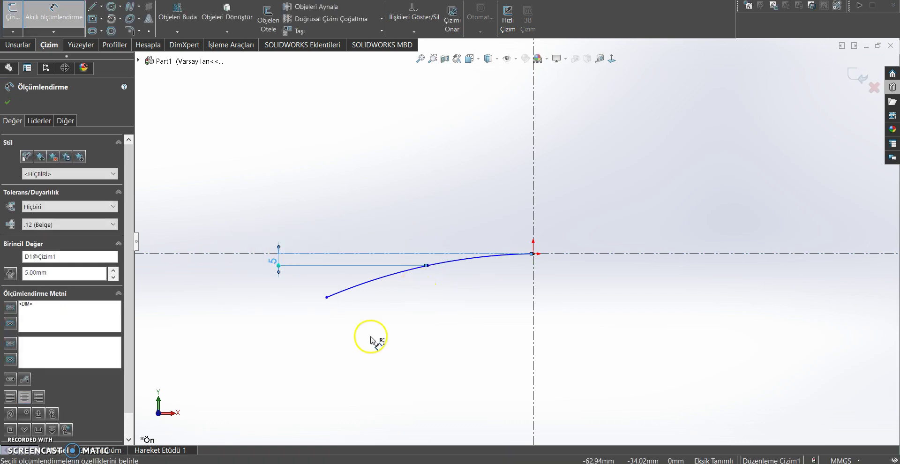
- Dimension the spline end point's height with the equation "D1@Çizim1"*2
click(327, 297)
click(263, 254)
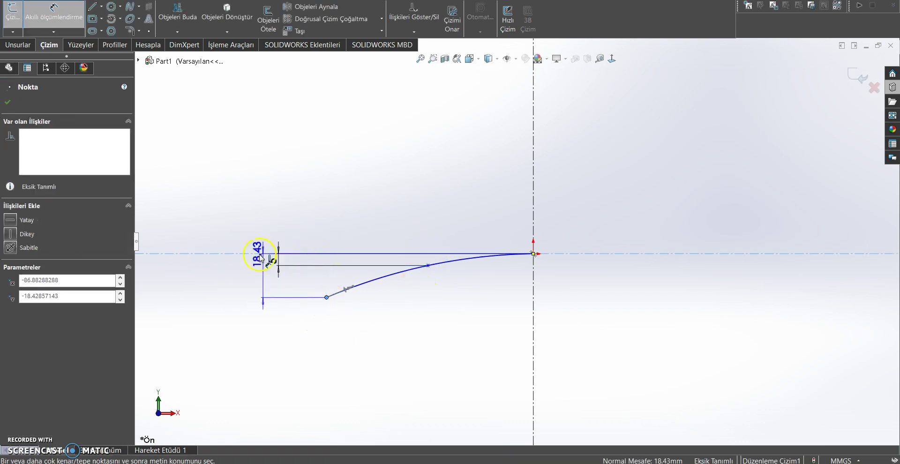
click(239, 279)
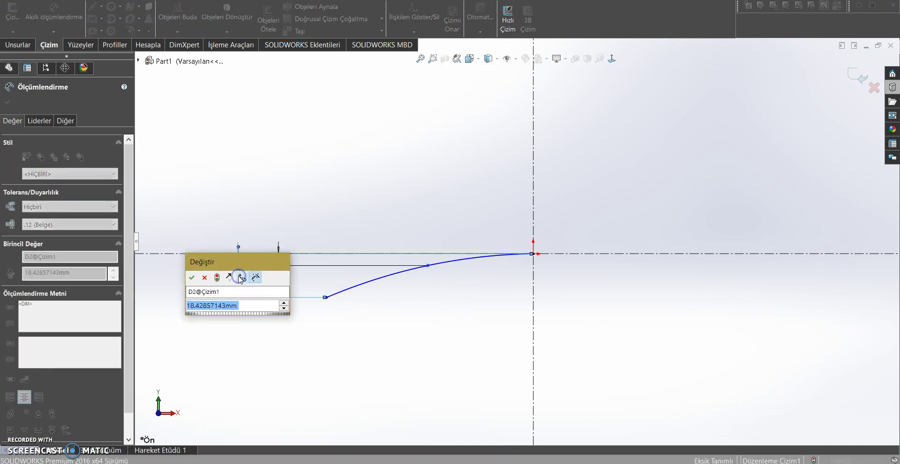
text(=)
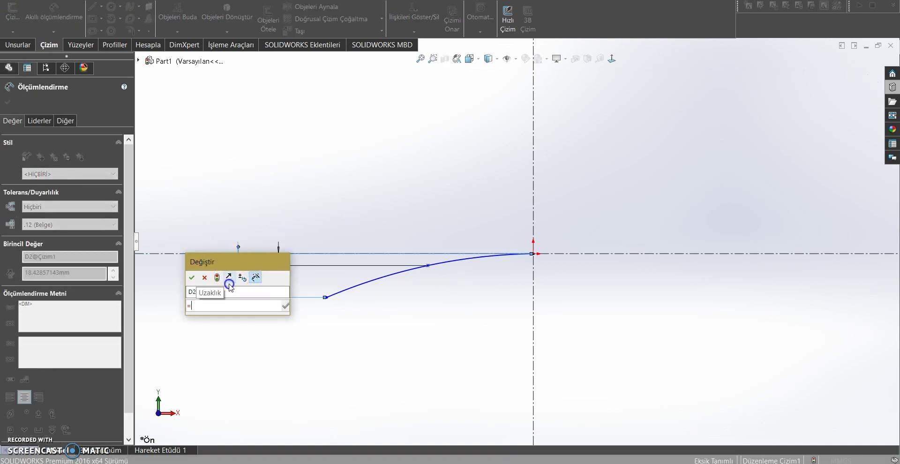
click(279, 248)
click(231, 306)
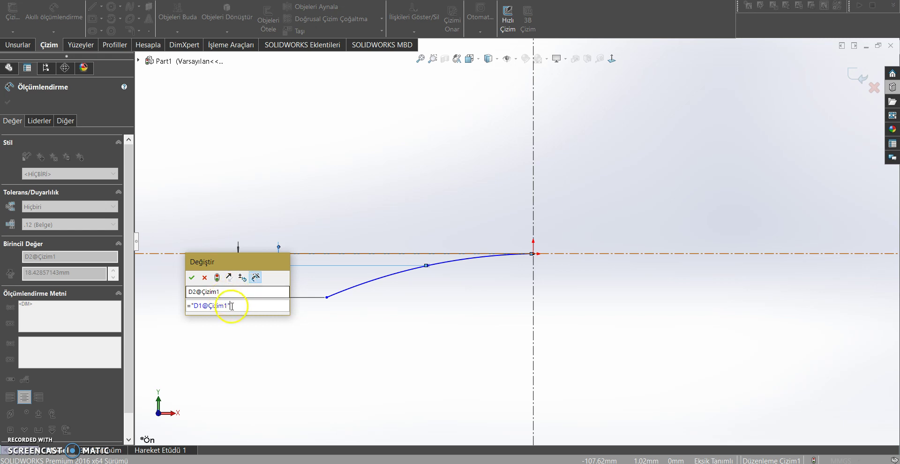
text(*2)
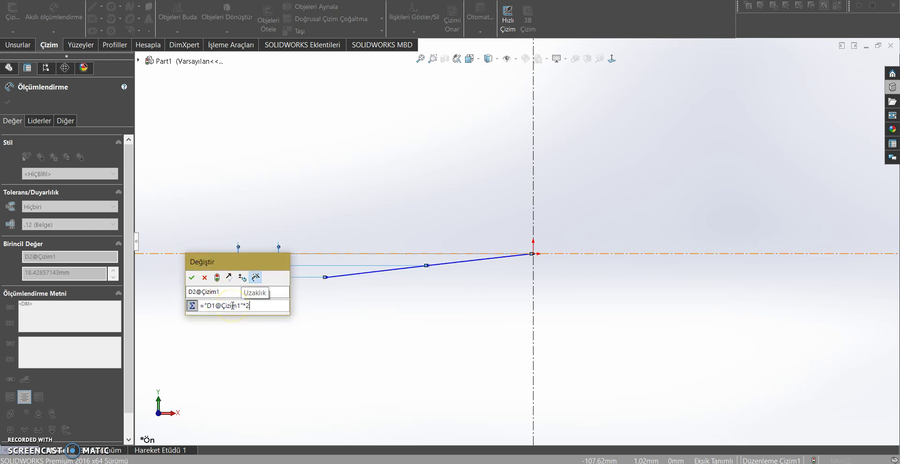
click(174, 266)
click(192, 279)
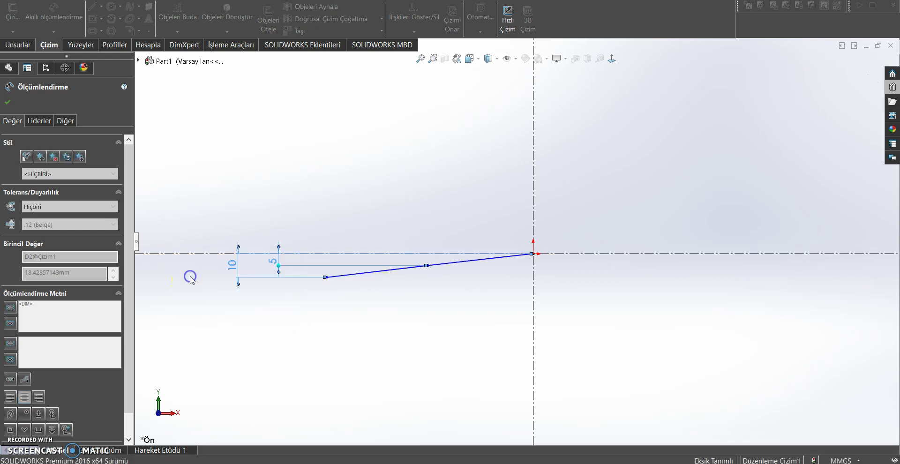
click(7, 115)
click(8, 103)
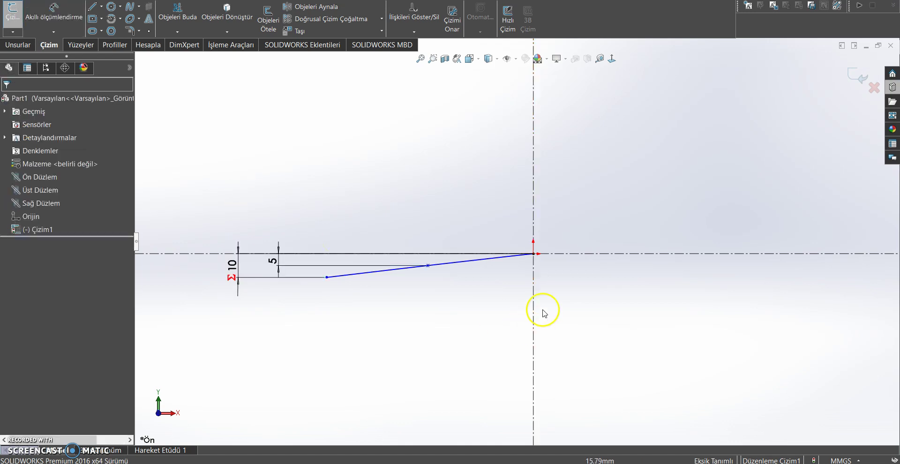
scroll(432, 277, down, 2)
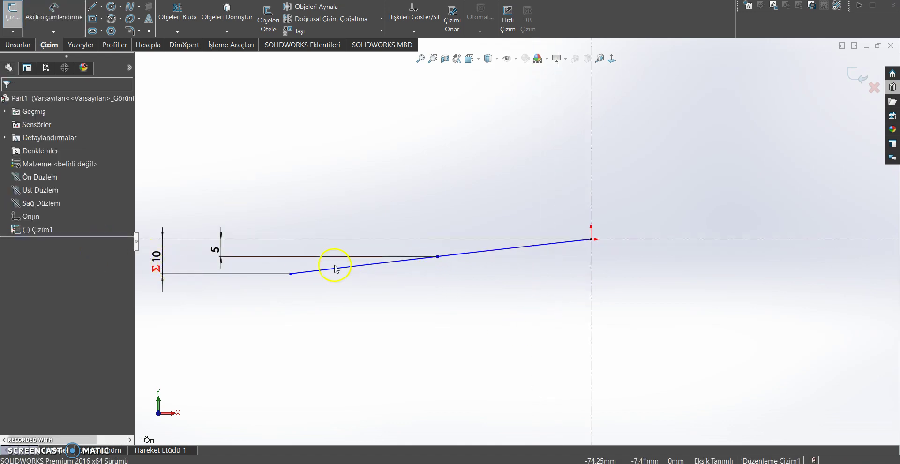
- Change the end height equation to "D1@Çizim1"*3 so it measures 15
double_click(157, 255)
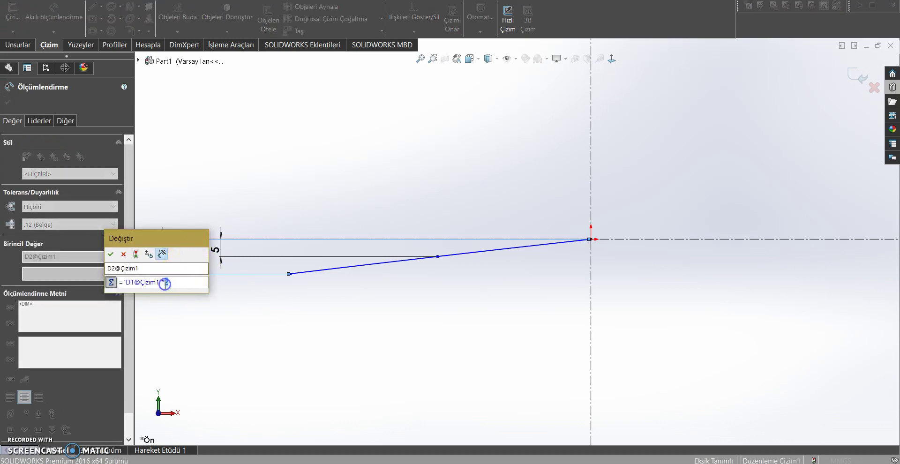
key(BackSpace)
text(3)
click(205, 283)
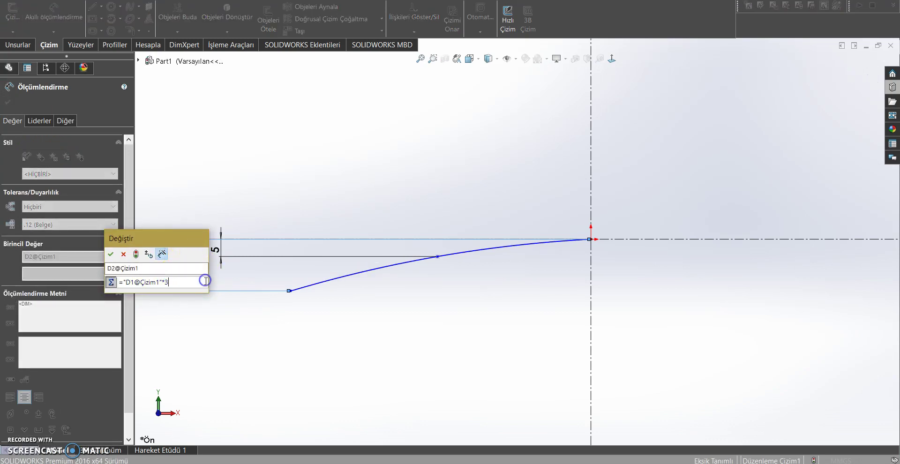
click(111, 254)
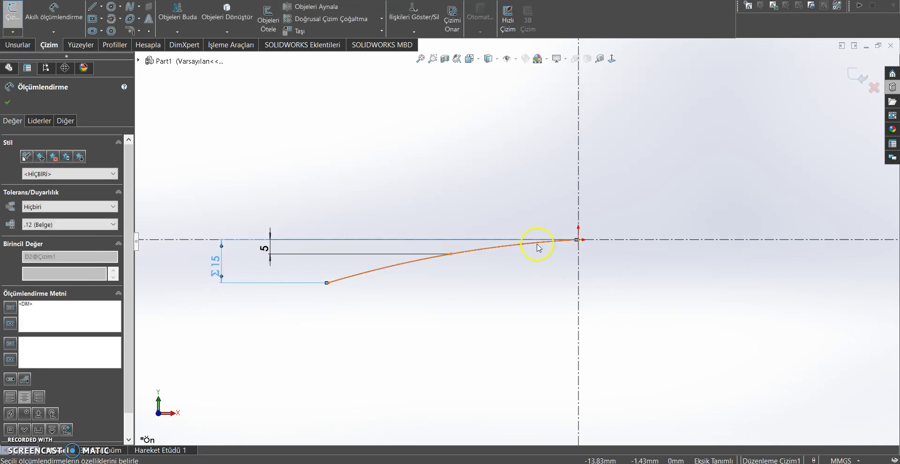
- Mirror the spline about the vertical centerline to form a symmetric arch
click(317, 6)
click(472, 248)
click(91, 240)
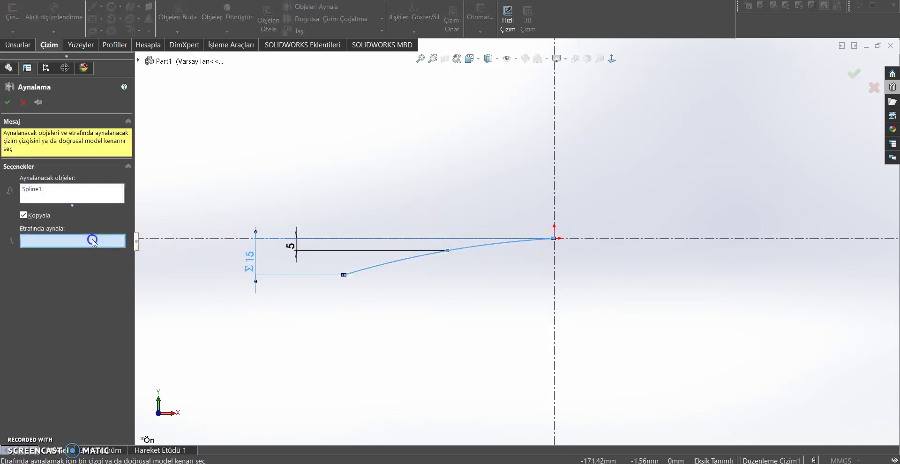
click(555, 199)
click(7, 101)
scroll(557, 248, down, 2)
scroll(557, 248, down, 1)
scroll(576, 272, down, 2)
scroll(547, 308, up, 1)
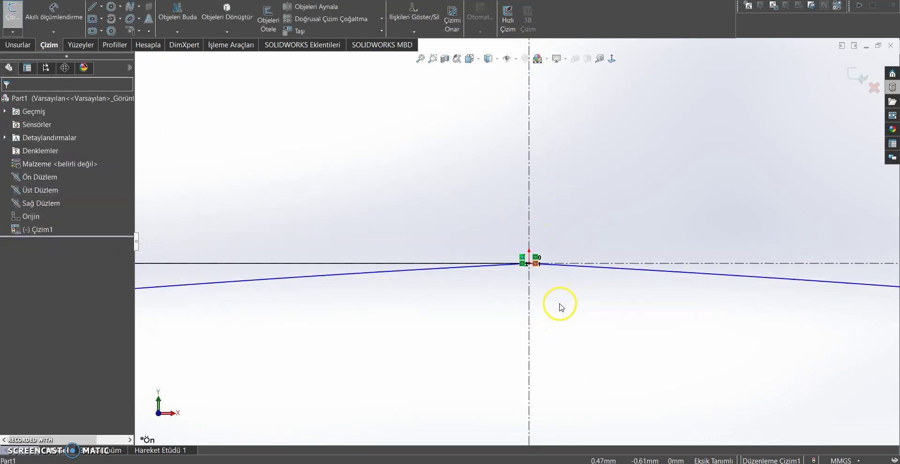
scroll(558, 300, up, 2)
scroll(544, 288, up, 2)
scroll(532, 295, down, 1)
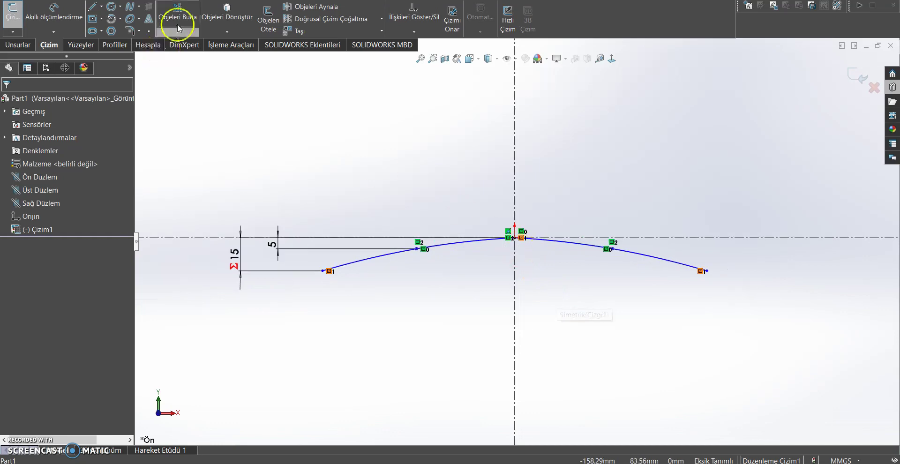
- Offset the arch 5 mm in the reverse direction to create a lower copy
click(268, 18)
text(5)
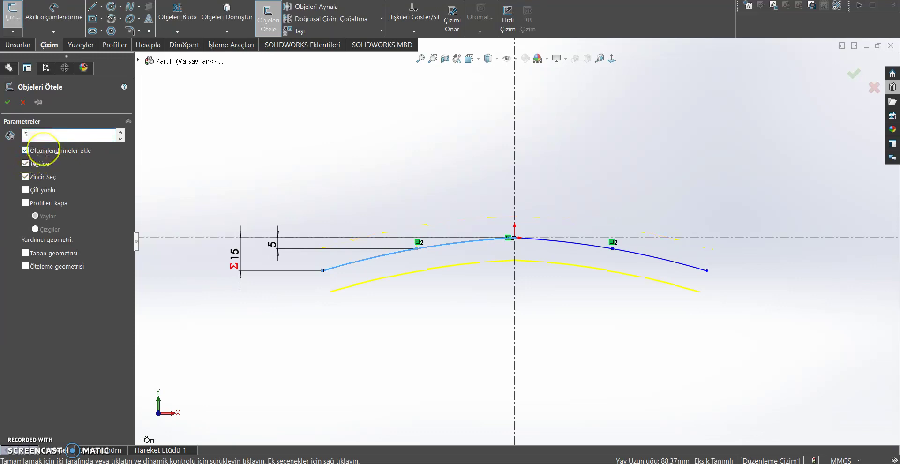
click(7, 102)
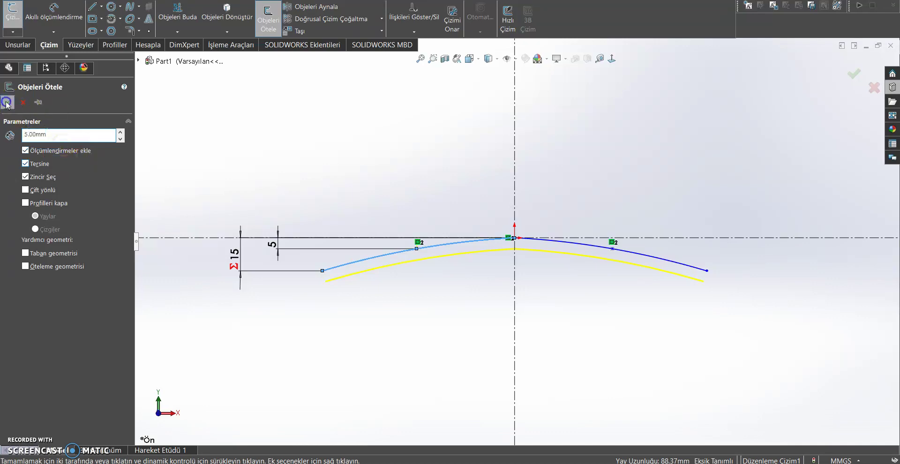
click(93, 6)
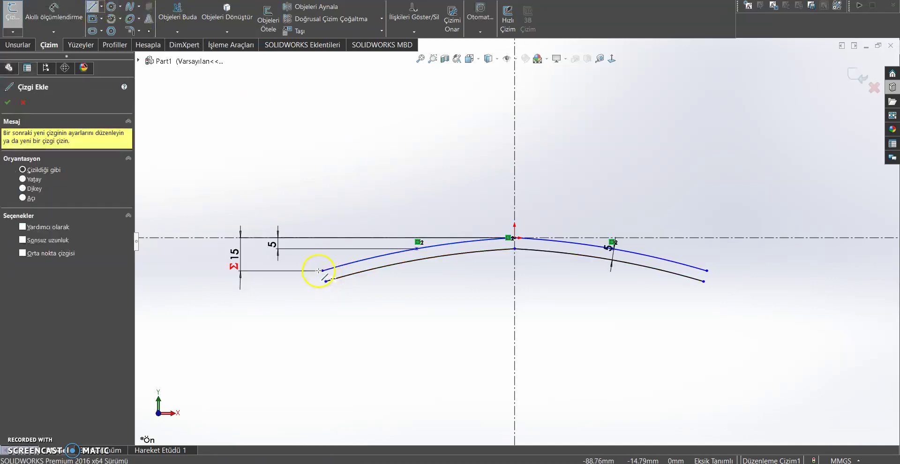
- Join the arch ends to the offset arc with short lines, undoing the conflicting right line
click(323, 271)
click(326, 281)
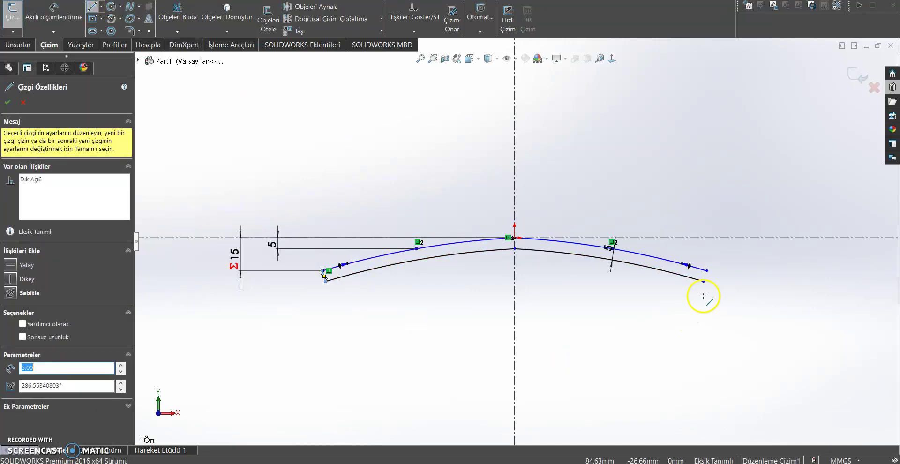
click(707, 271)
click(703, 281)
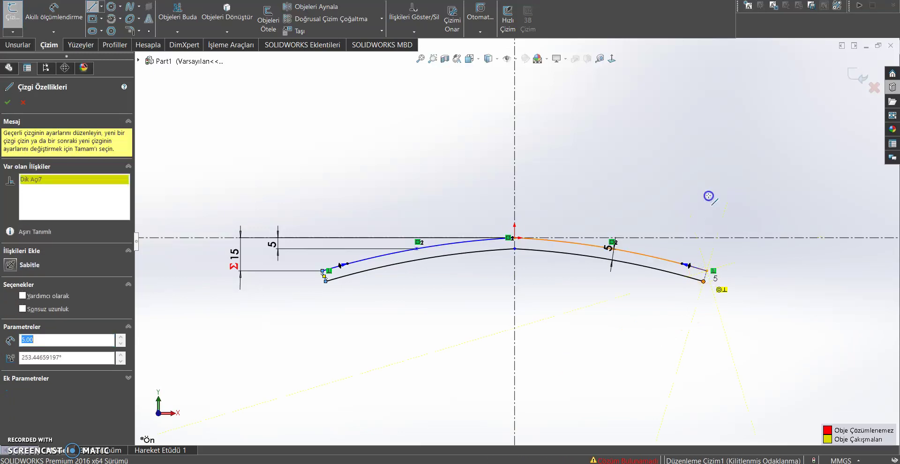
key(Escape)
scroll(659, 271, down, 5)
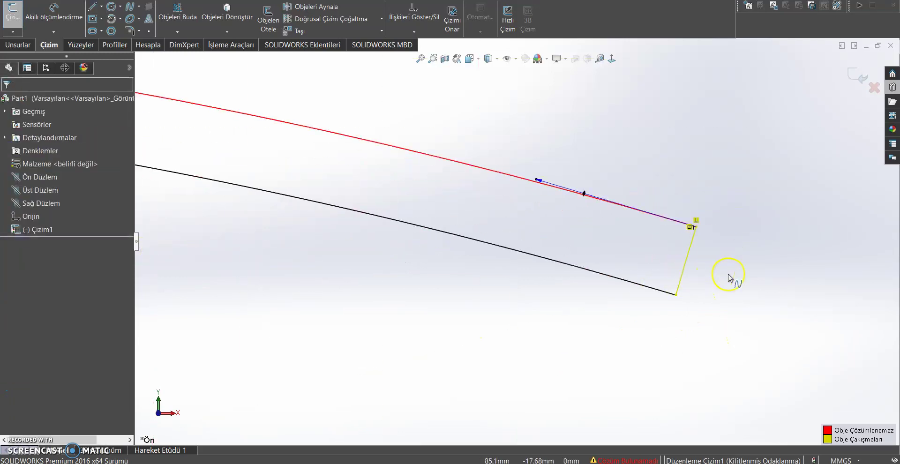
scroll(695, 240, down, 3)
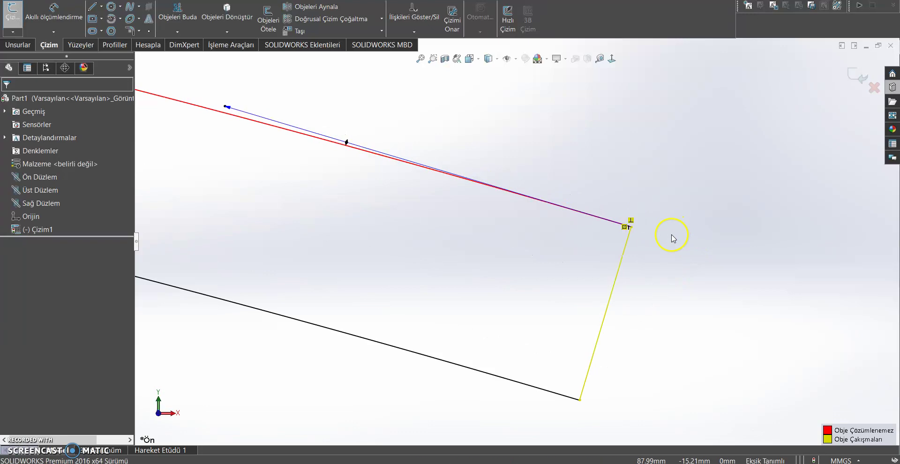
key(ctrl+z)
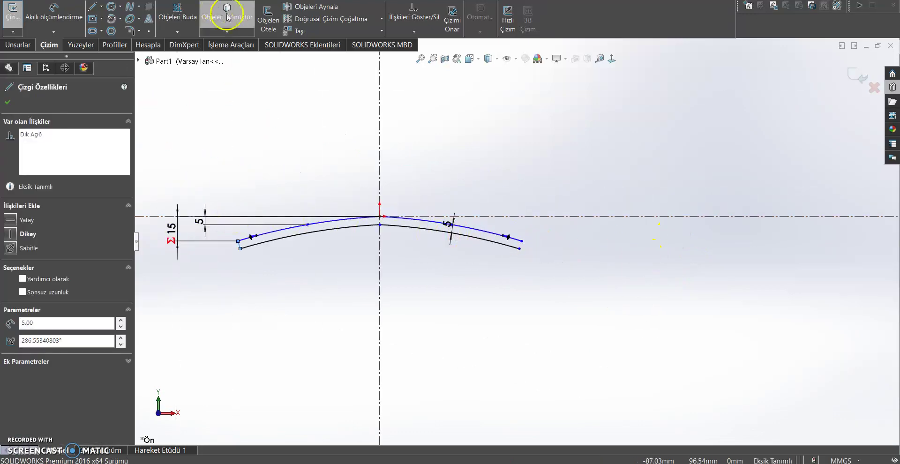
- Mirror the left closing line about the vertical centerline to close the right end
click(297, 6)
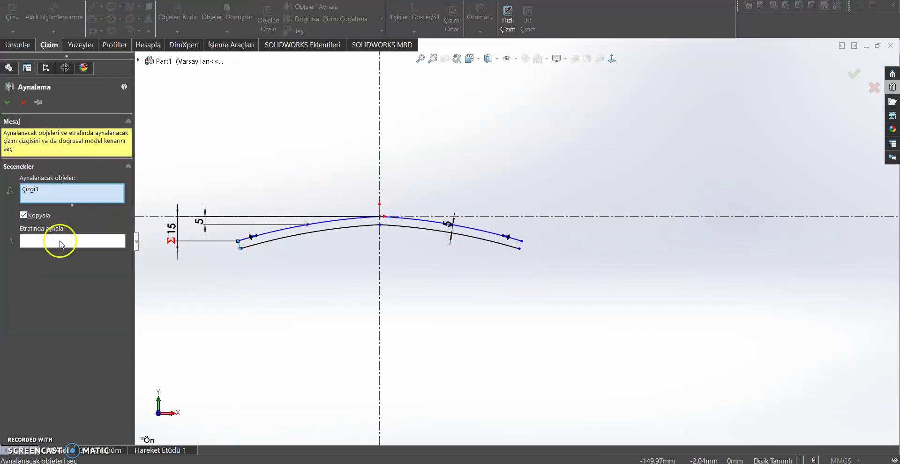
click(60, 241)
click(381, 178)
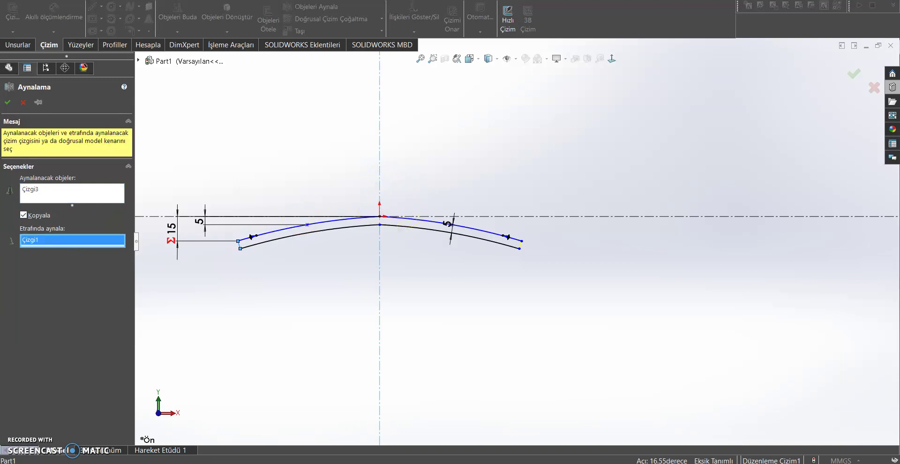
click(7, 101)
scroll(492, 237, down, 3)
scroll(629, 268, down, 3)
scroll(581, 237, down, 2)
scroll(530, 230, up, 3)
scroll(412, 184, up, 3)
ctrl+middle_drag(338, 195, 441, 239)
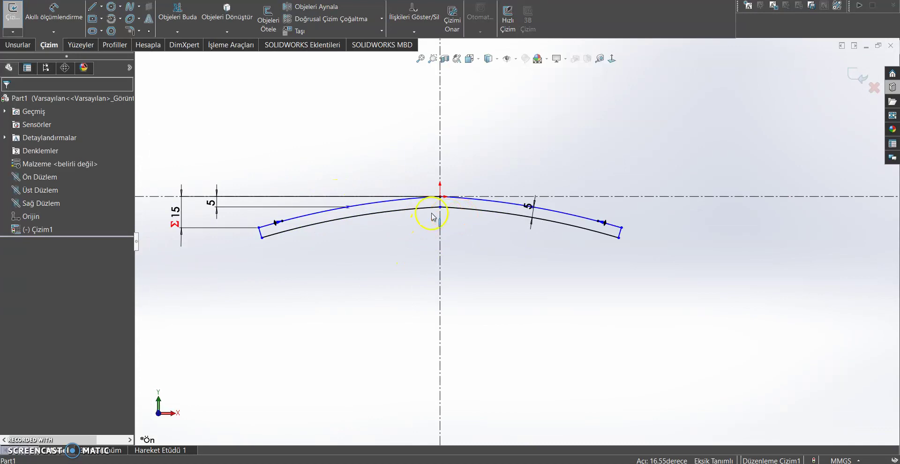
- Extrude the closed arch profile 10 mm Blind (Kör), then orbit to a 3D view
click(18, 45)
click(27, 18)
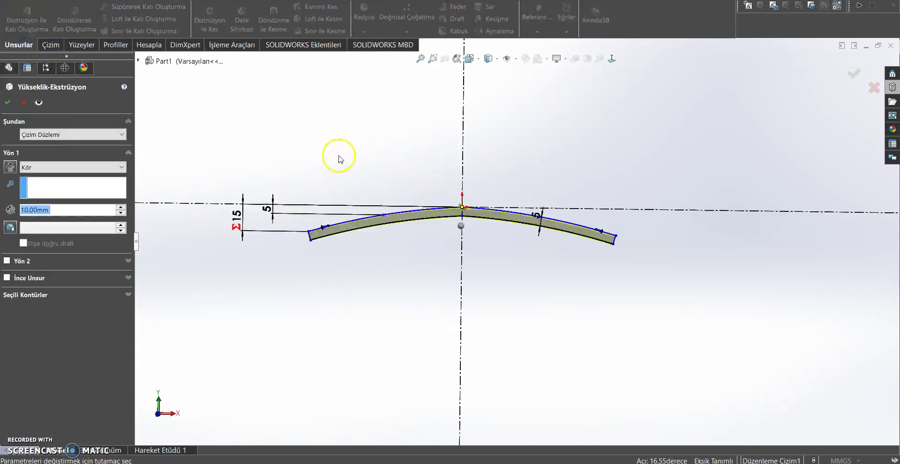
click(7, 106)
mouse_move(547, 290)
middle_down()
mouse_move(632, 143)
mouse_move(625, 273)
mouse_move(649, 290)
mouse_move(643, 294)
mouse_move(612, 151)
middle_up()
click(613, 150)
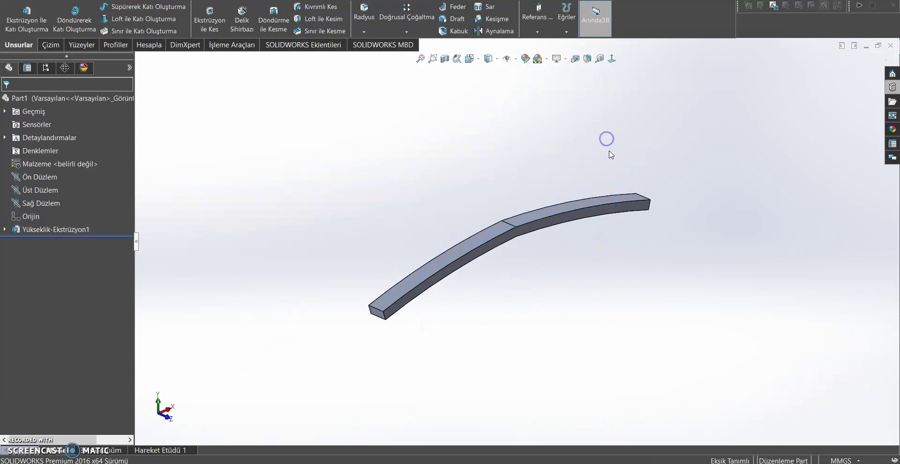
- Select the extrusion to display its 5 and 15 dimensions and open the Ekle menu
click(471, 248)
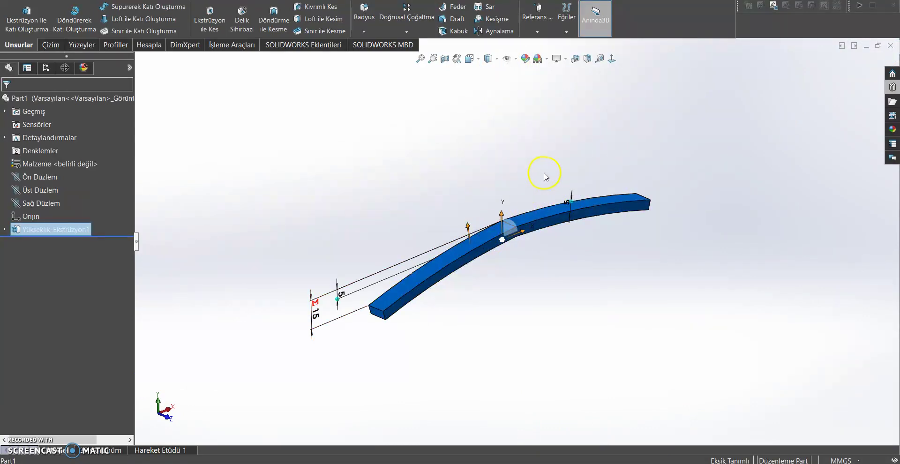
scroll(471, 211, down, 1)
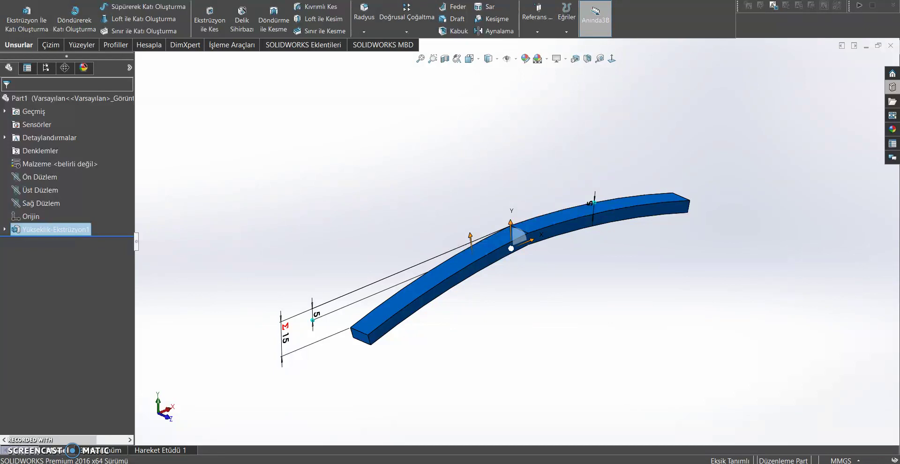
click(188, 1)
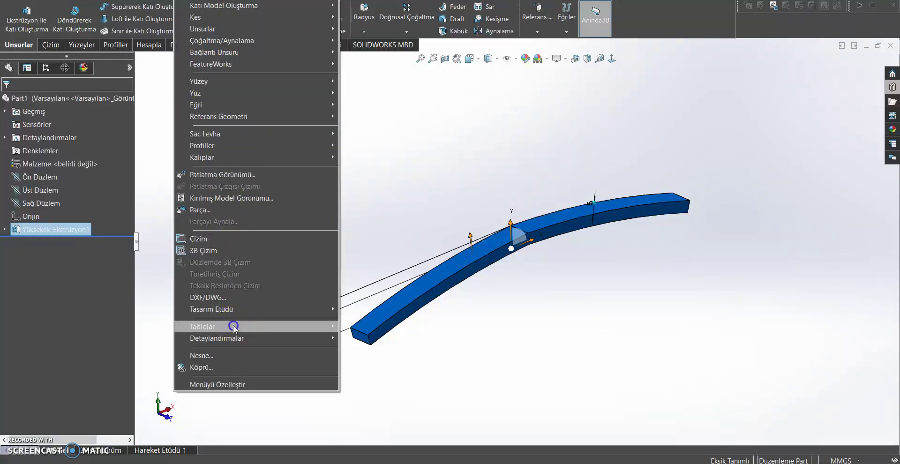
- Insert an auto-created Tasarım Tablosu listing D1, D2 and D3@Çizim1, then close Excel
mouse_move(204, 326)
click(382, 339)
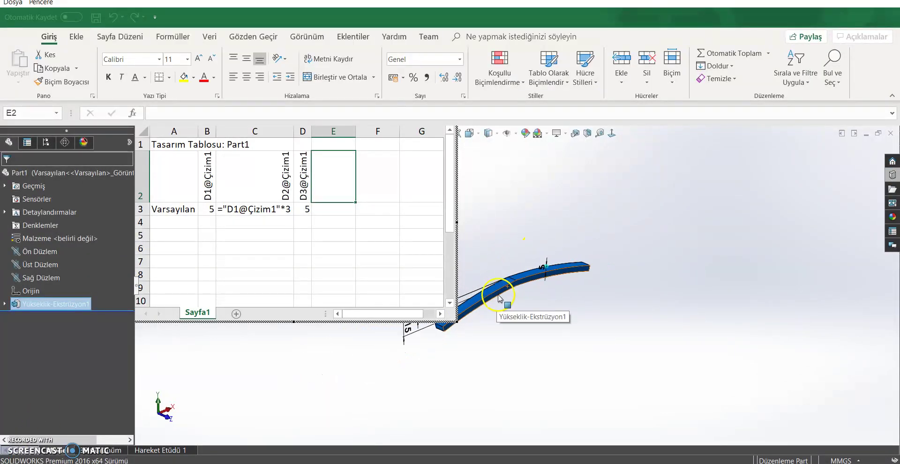
right_click(496, 300)
click(392, 206)
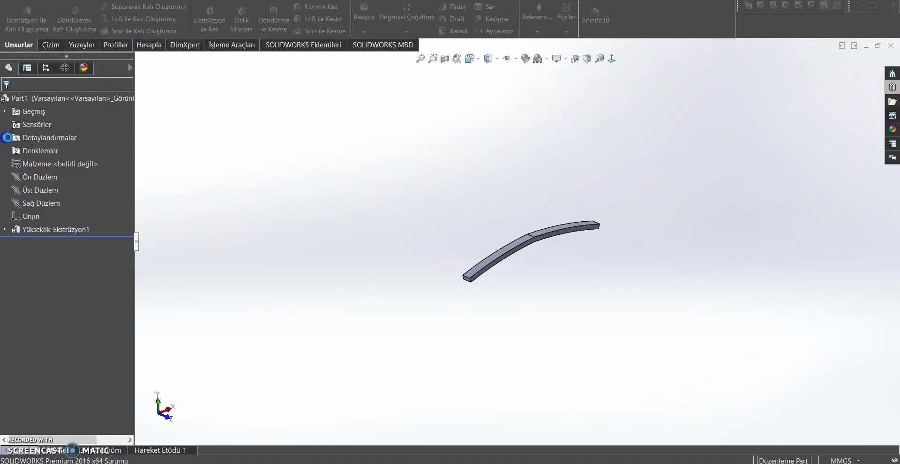
- Open Part1's Tasarım Tablosu for editing without adding parameters, and select the Varsayılan cell A3
click(462, 272)
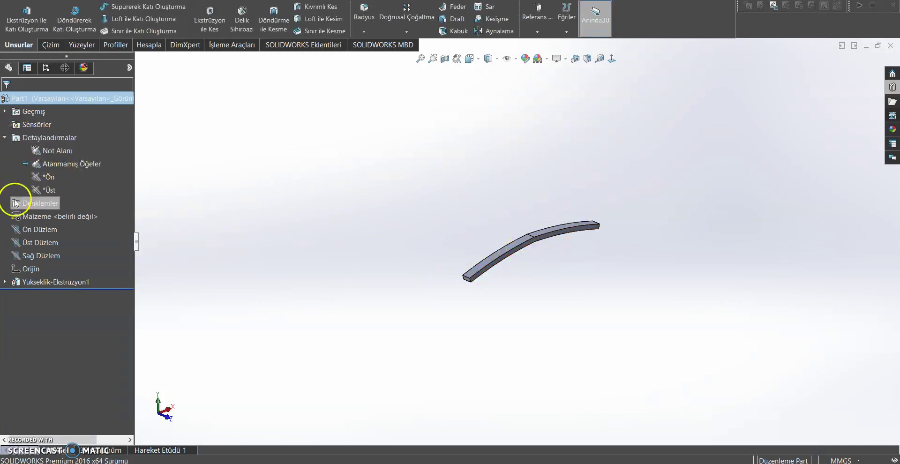
click(46, 67)
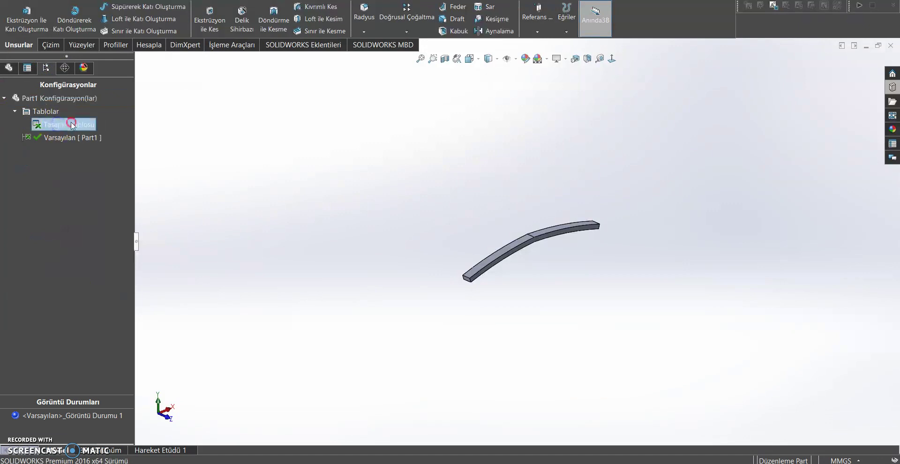
right_click(72, 124)
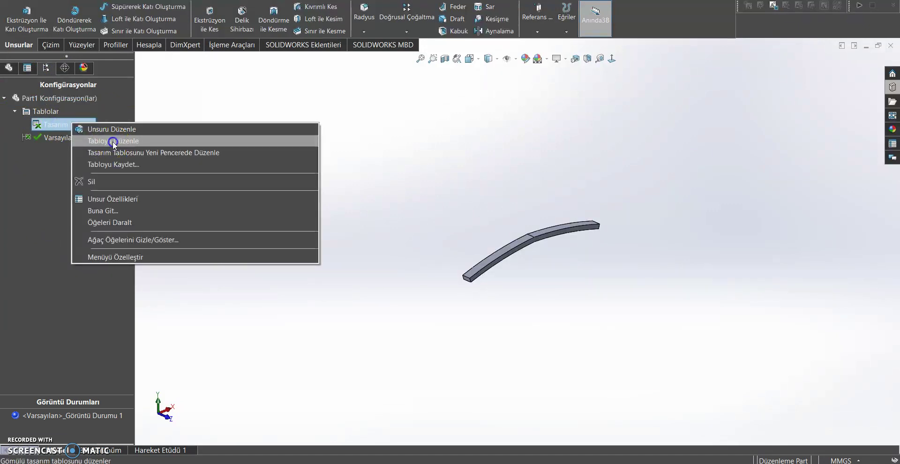
click(112, 141)
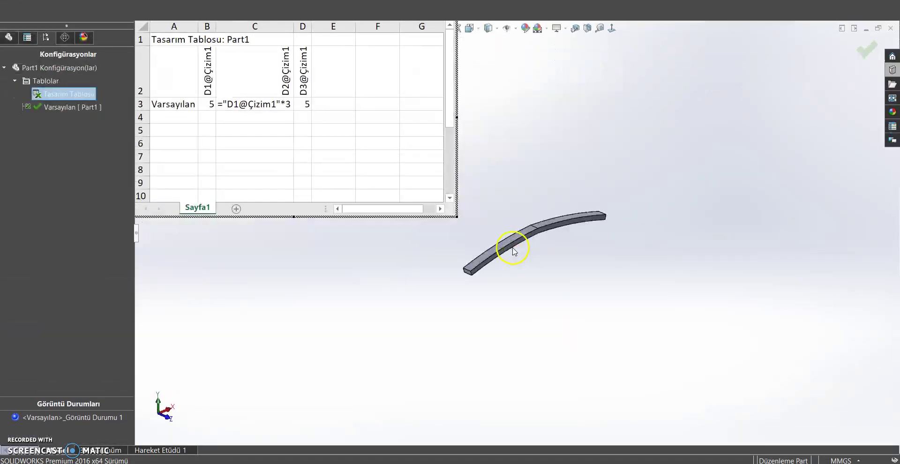
click(497, 285)
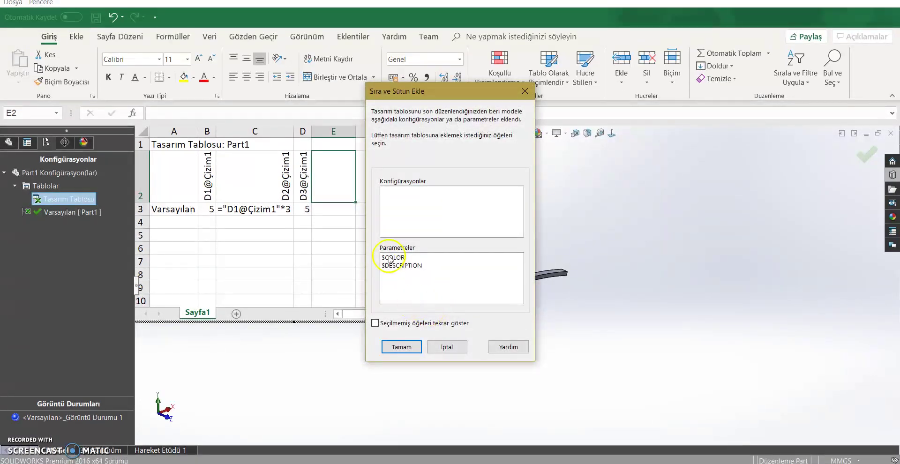
click(412, 352)
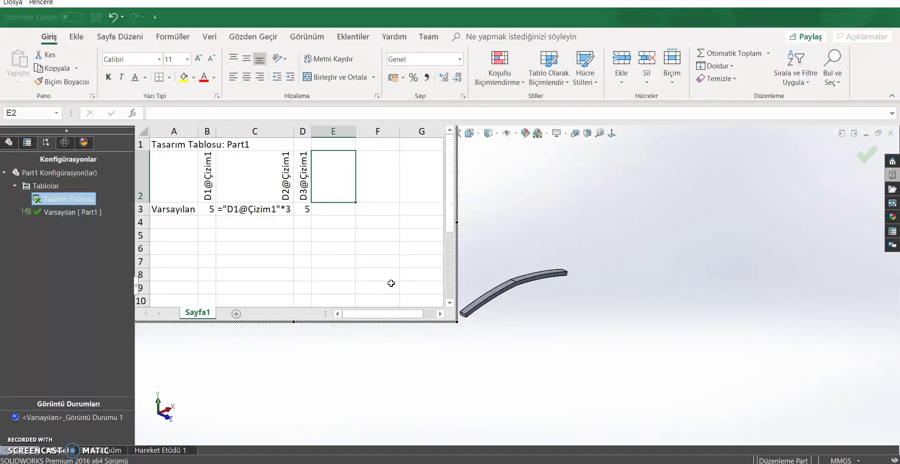
click(190, 213)
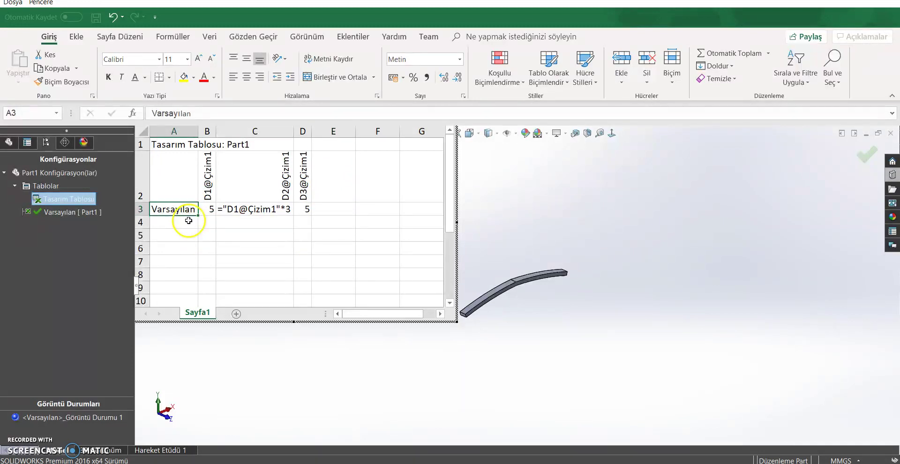
- Rename the configurations in column A to 1 through 10
text(1)
key(Return)
text(2)
key(Return)
text(3)
mouse_move(178, 222)
mouse_down()
mouse_move(196, 299)
mouse_move(194, 217)
mouse_up()
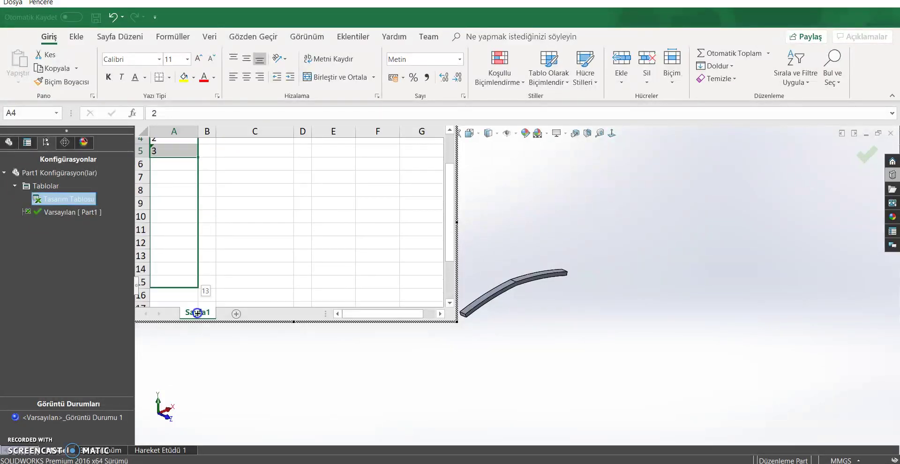
click(261, 236)
- Fill the D1@Çizim1 column as a series from 5 to 14
click(211, 211)
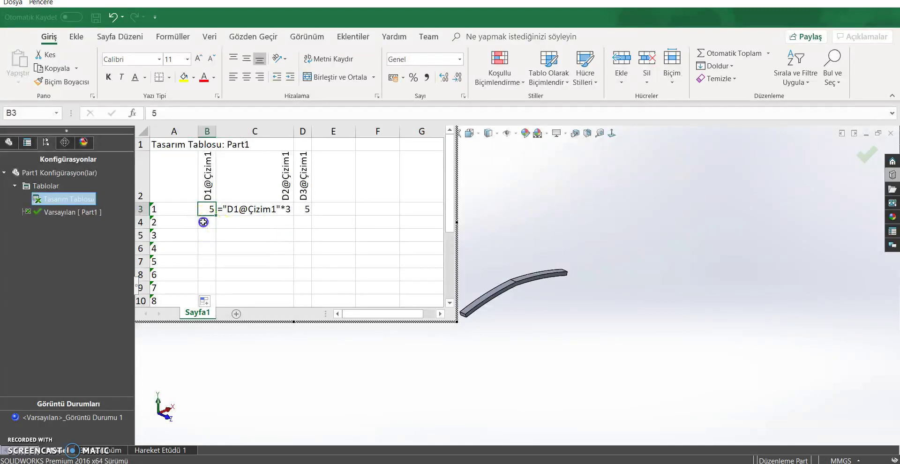
drag(215, 215, 213, 217)
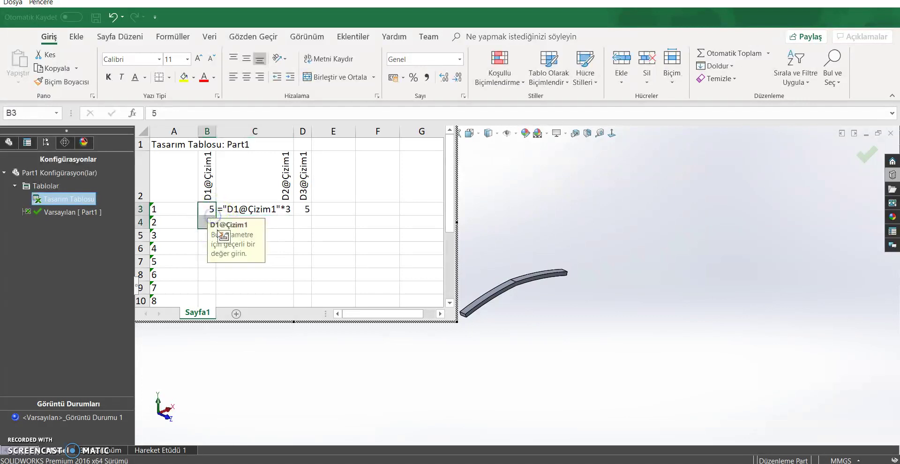
scroll(278, 216, down, 1)
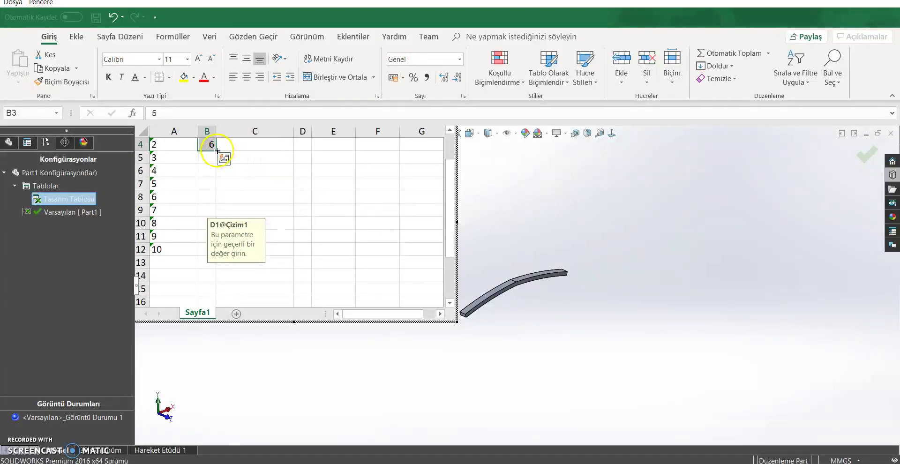
drag(216, 204, 214, 255)
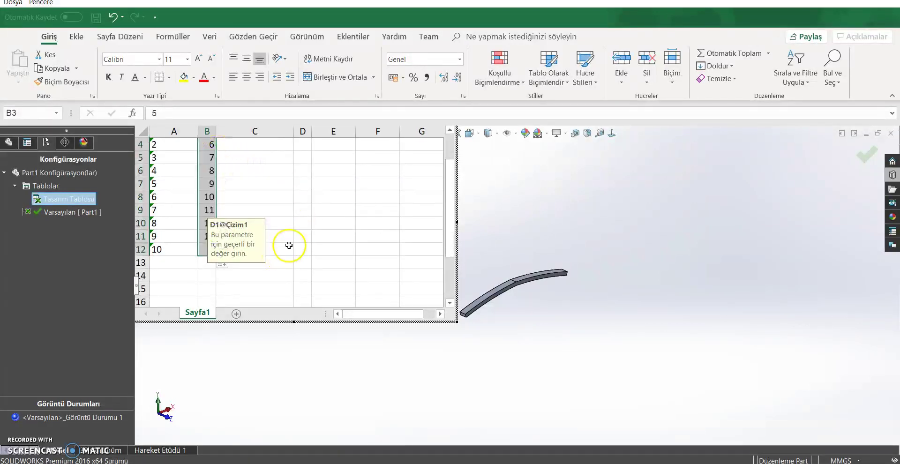
scroll(292, 242, up, 1)
click(333, 248)
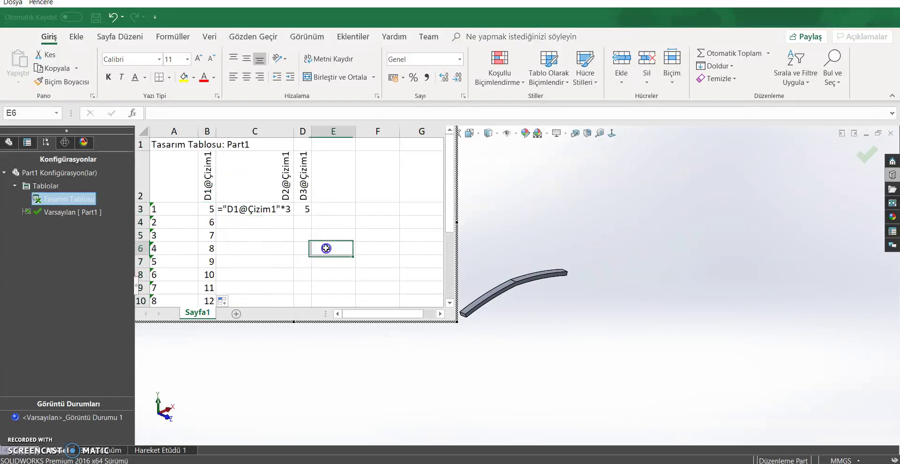
- Copy the "D1@Çizim1"*3 expression down the D2@Çizim1 column to row 12
click(281, 211)
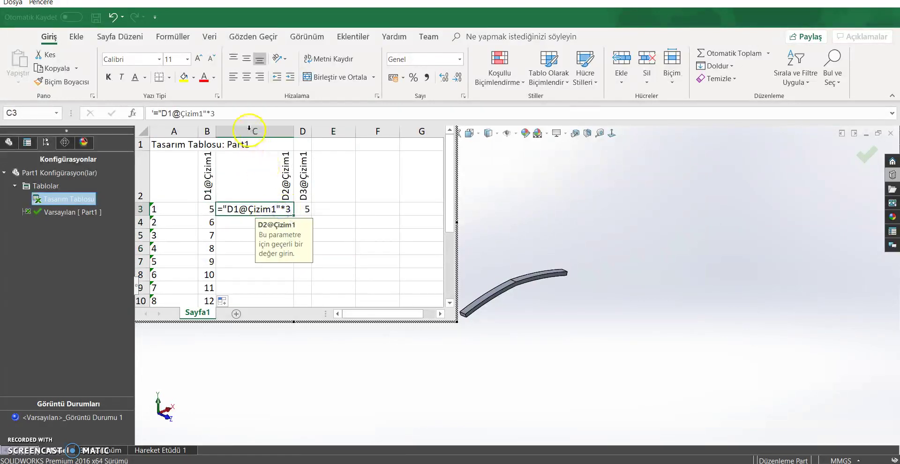
drag(238, 115, 147, 113)
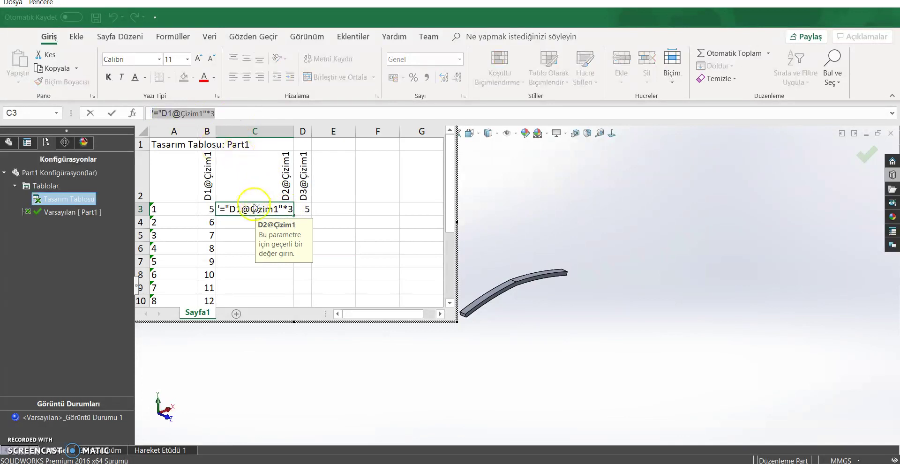
click(234, 224)
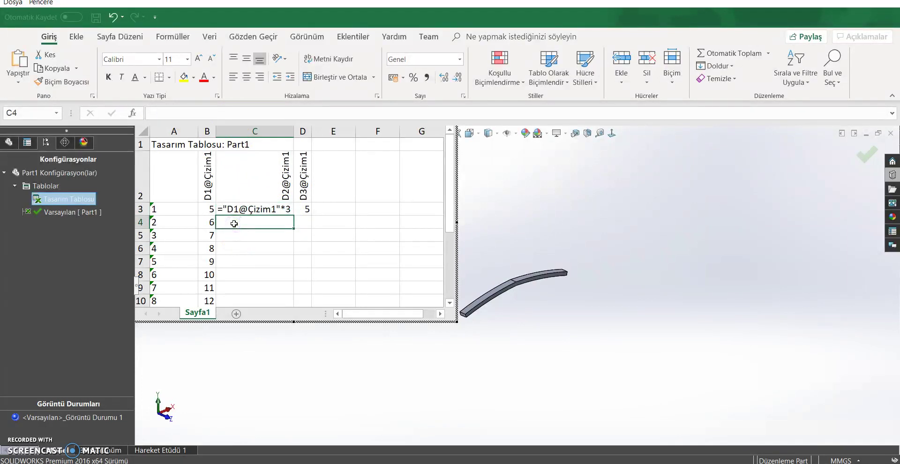
text('="D1@Çizim1"*3)
key(Return)
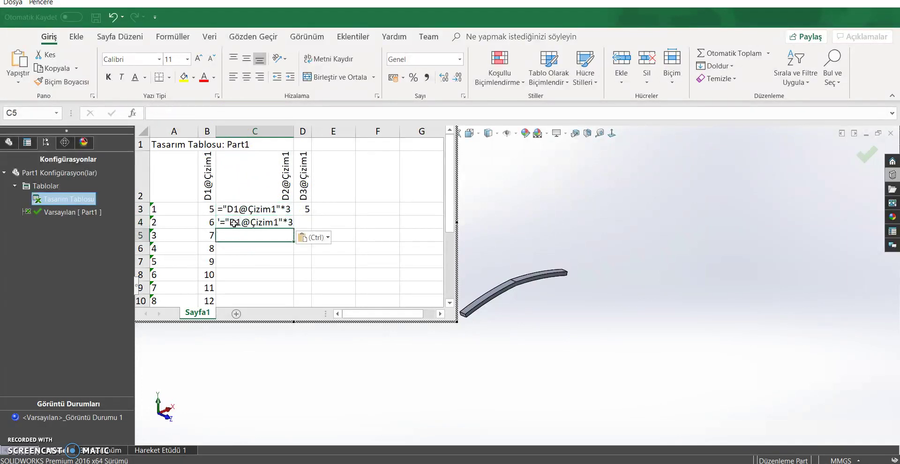
text('="D1@Çizim1"*3)
mouse_move(282, 222)
mouse_down()
mouse_move(292, 238)
mouse_move(292, 162)
mouse_move(294, 213)
mouse_up()
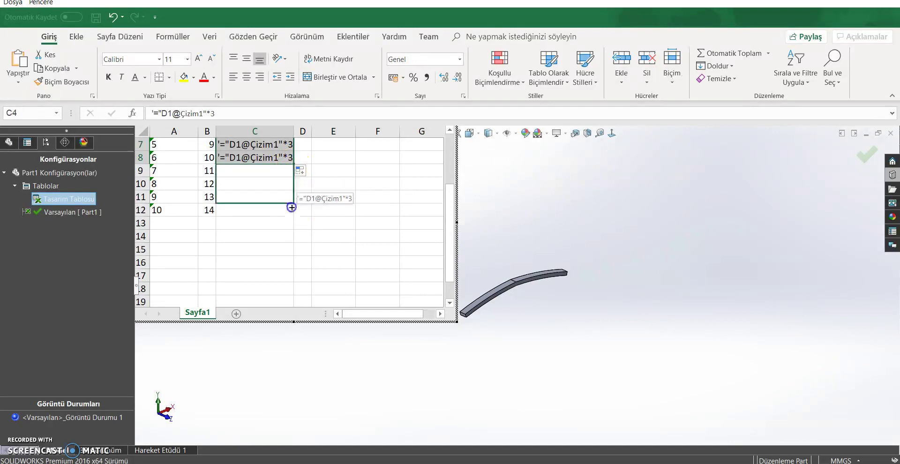
click(374, 238)
- Paste the D1@Çizim1 values 5–14 into the D3@Çizim1 column, then click into the model
scroll(319, 257, up, 2)
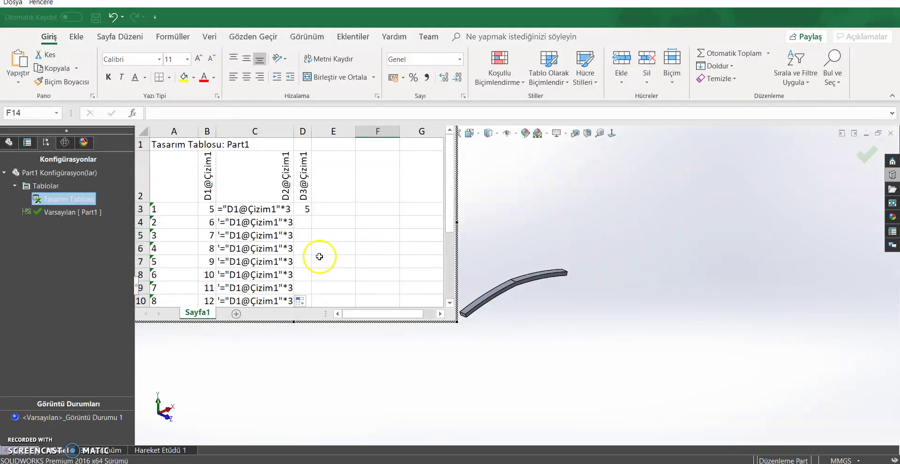
drag(210, 210, 205, 261)
key(ctrl+c)
scroll(314, 230, up, 1)
click(303, 208)
key(ctrl+v)
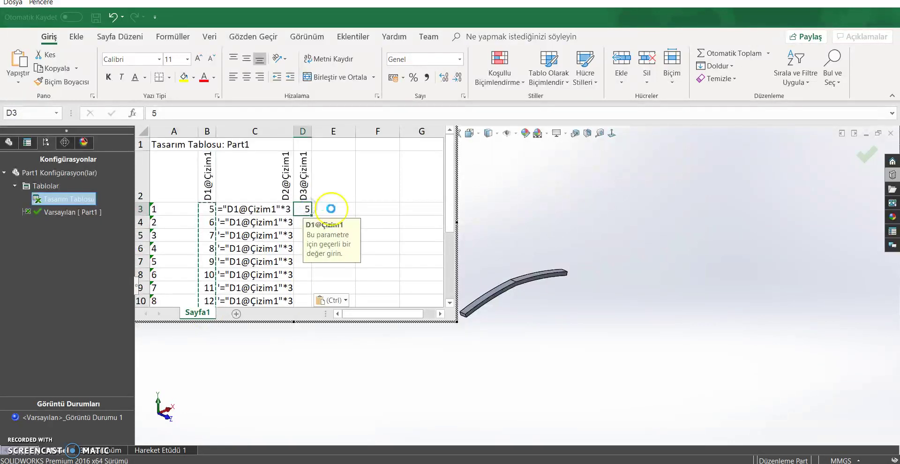
click(373, 207)
scroll(390, 206, down, 2)
scroll(390, 206, up, 2)
click(511, 284)
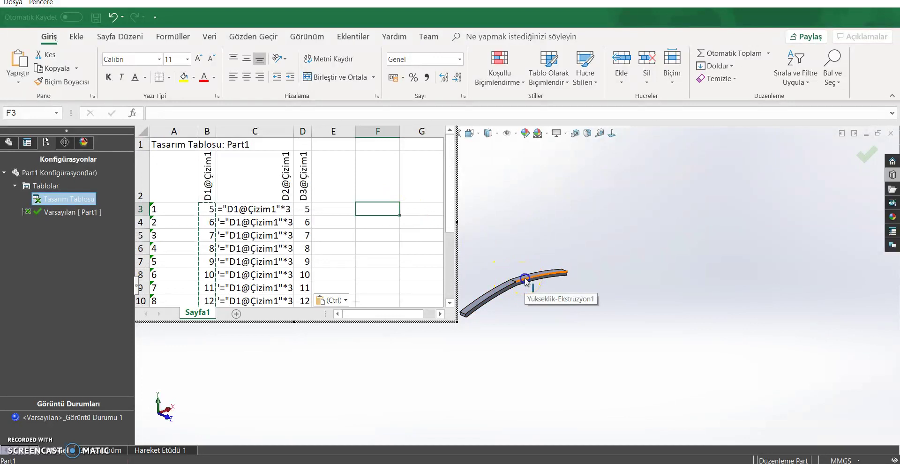
click(515, 284)
- Exit the design table and acknowledge the ten generated configurations
double_click(516, 284)
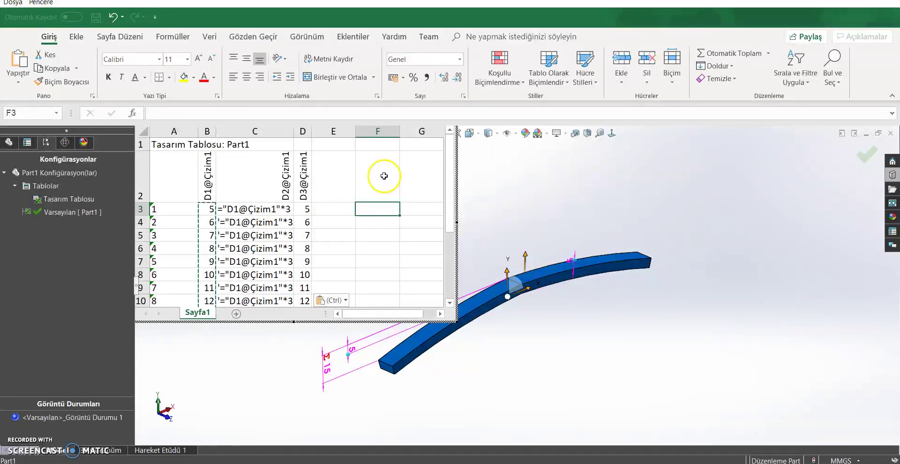
click(879, 171)
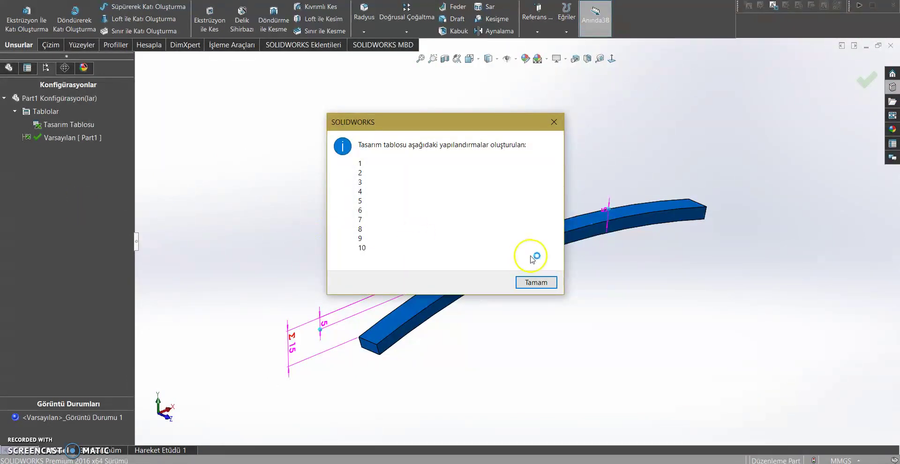
click(534, 282)
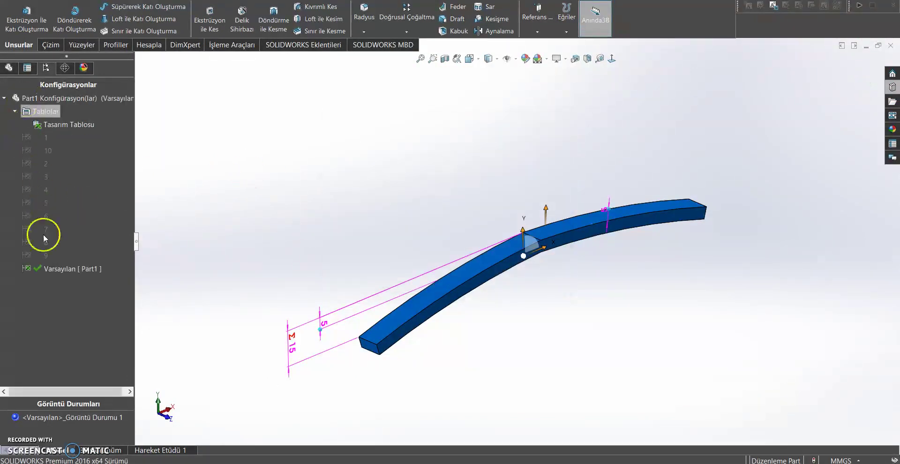
- Activate configurations 1, 10, 2, 3 and 4 in turn to preview the bar shapes
double_click(44, 138)
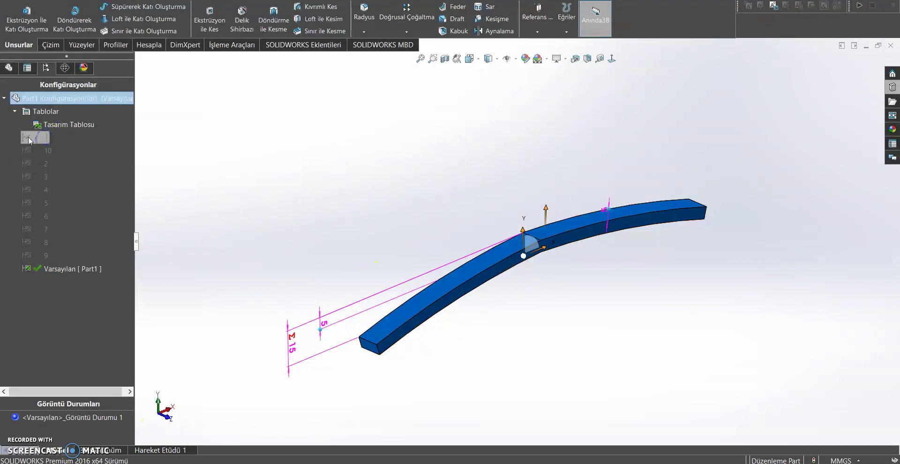
double_click(29, 152)
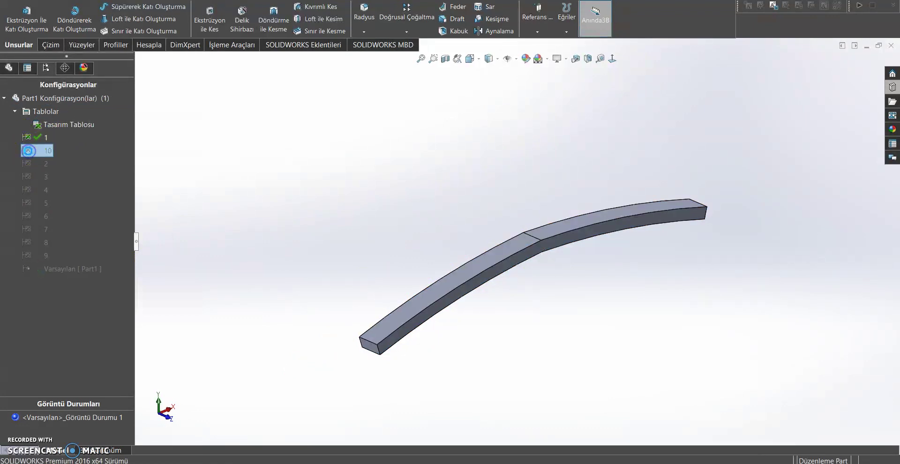
double_click(31, 165)
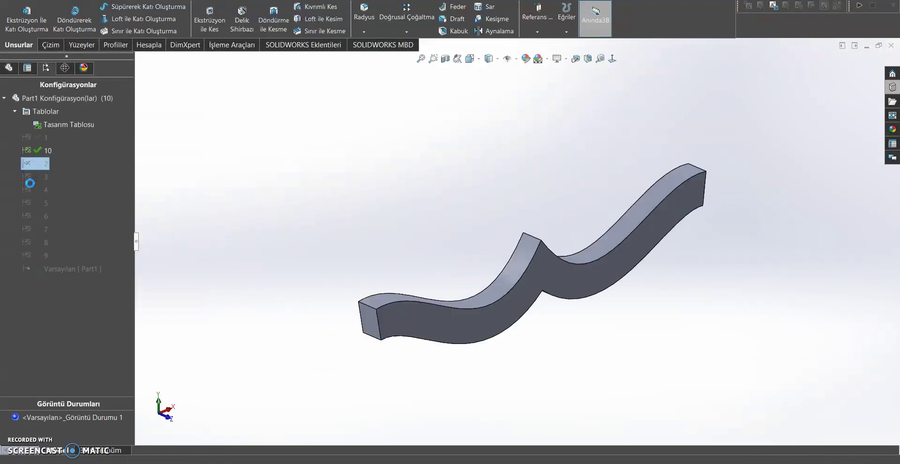
double_click(30, 178)
click(30, 191)
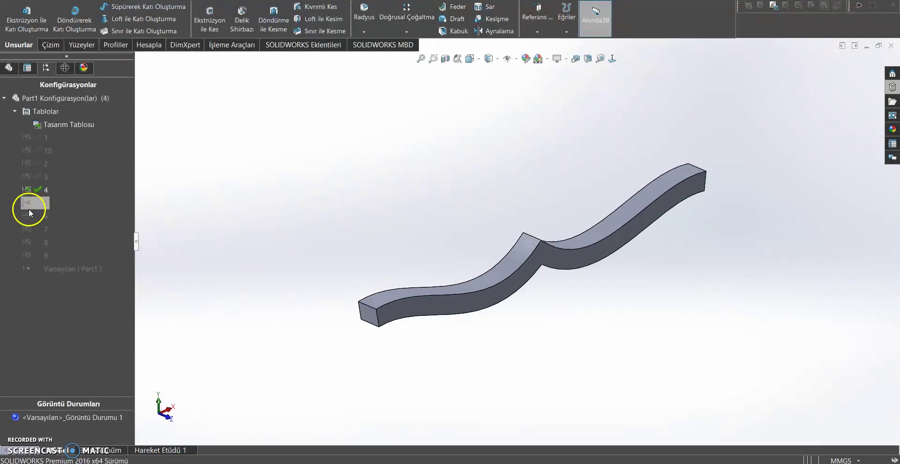
- Return to the feature tree and open the extrusion's sketch Çizim1 for editing
click(500, 265)
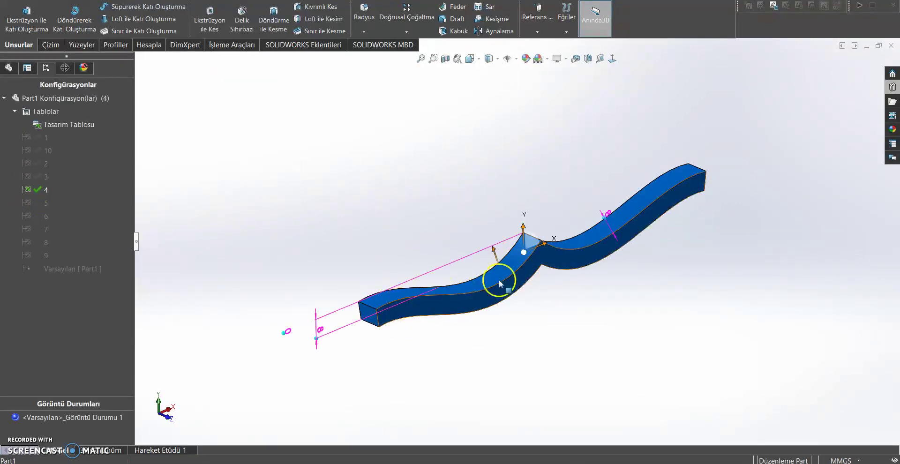
click(9, 67)
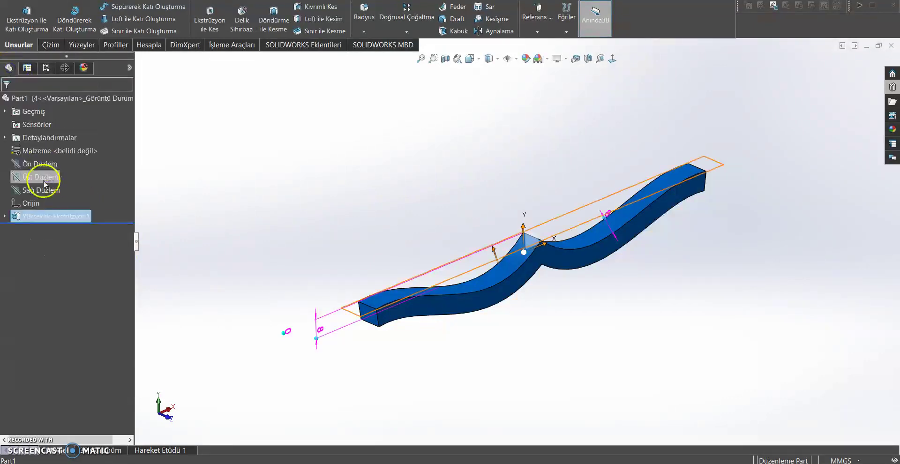
click(5, 216)
click(42, 229)
click(26, 201)
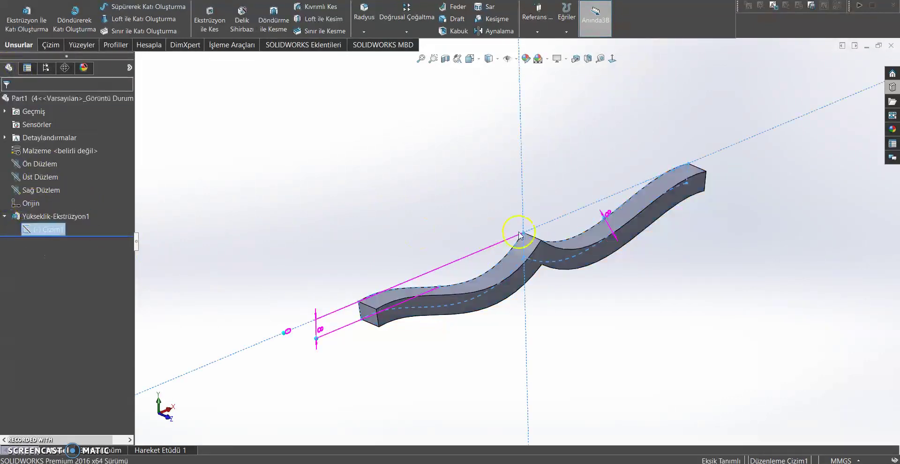
- View sketch Çizim1 Normal To and confirm the D2 dimension at 0
click(612, 59)
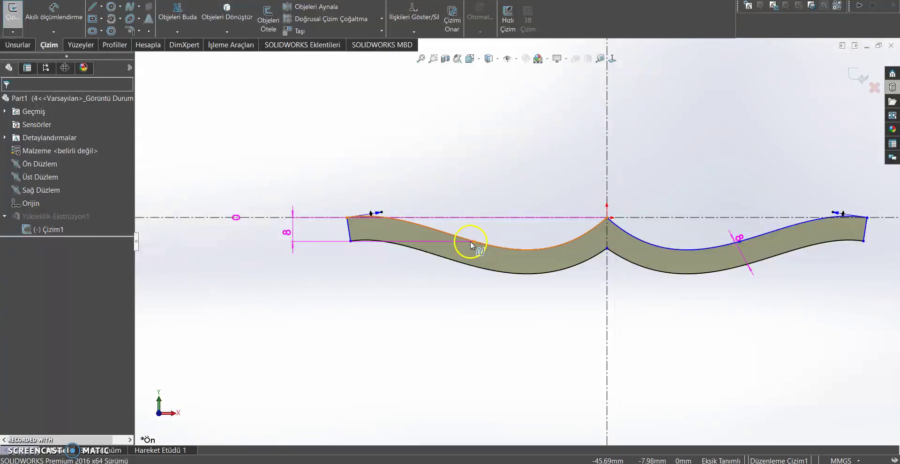
double_click(236, 218)
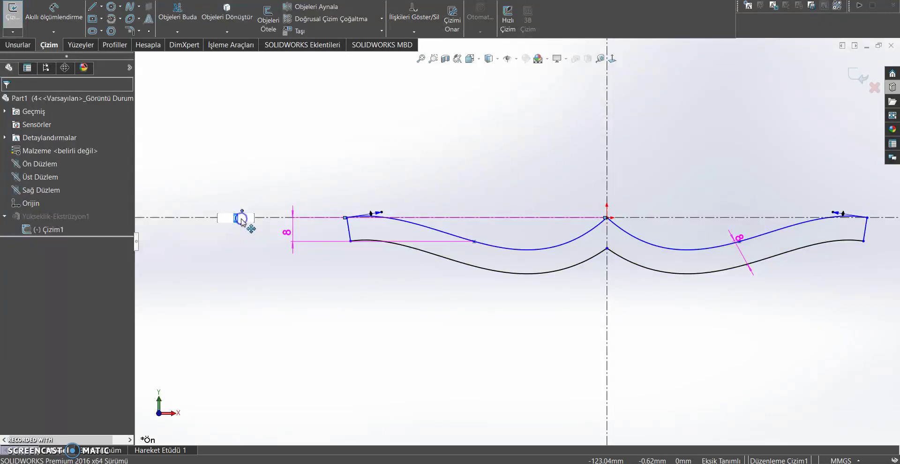
key(Return)
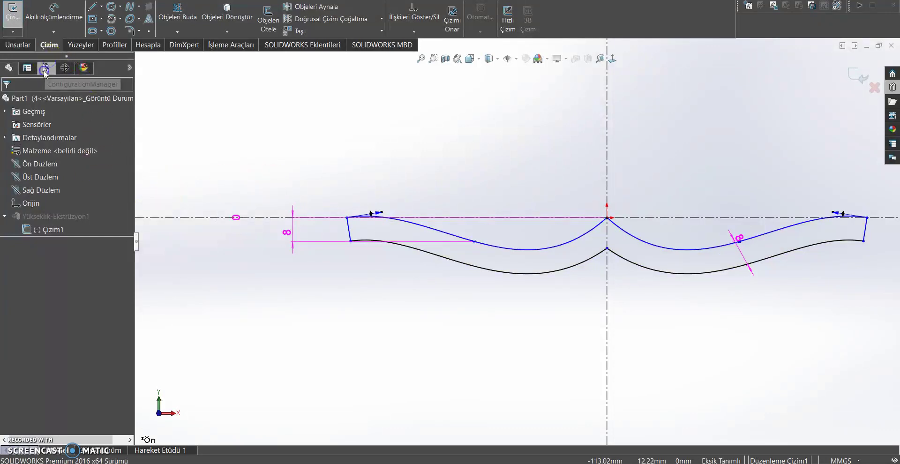
- Exit the sketch and make configuration 1 active
click(45, 69)
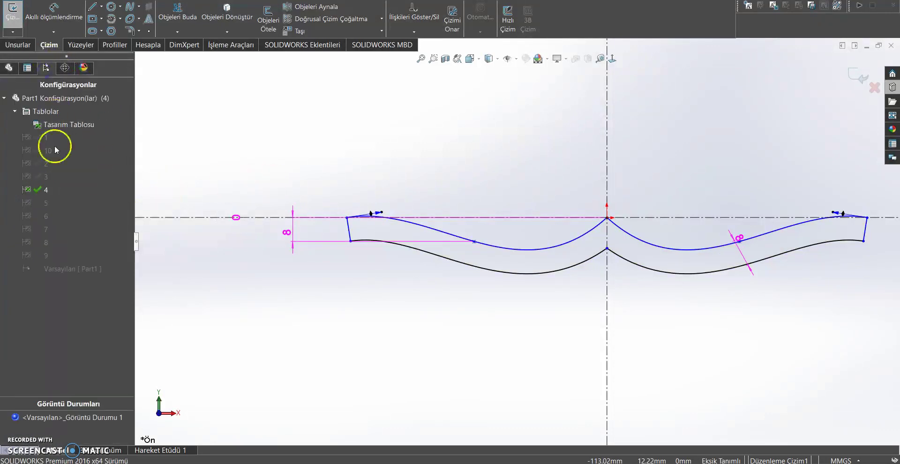
click(29, 139)
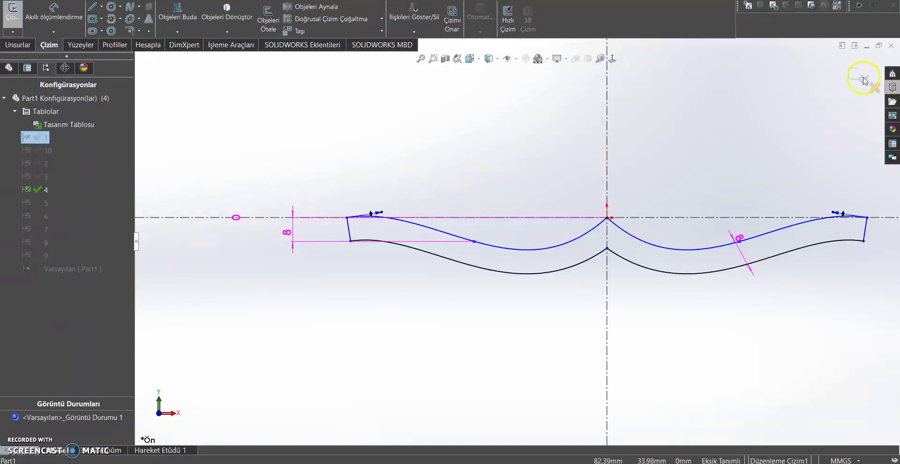
click(859, 76)
double_click(46, 137)
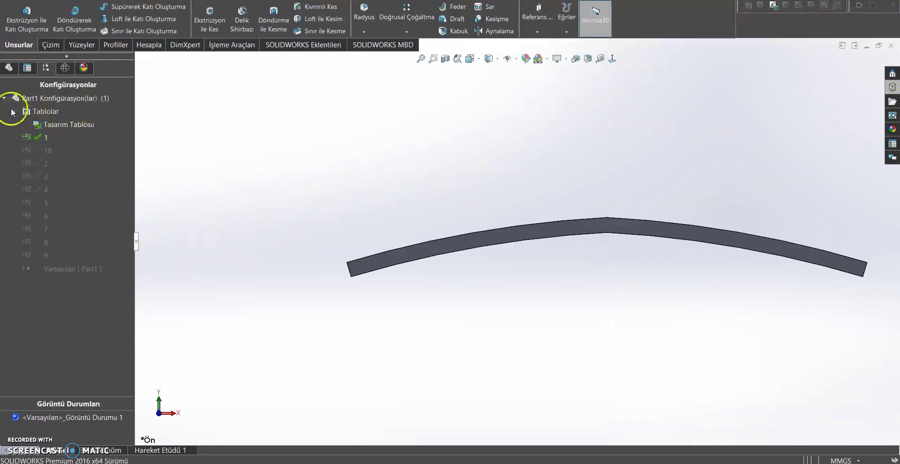
- Reopen sketch Çizim1 and inspect the linked Σ15 dimension, dismissing the design table warning
click(8, 68)
click(38, 229)
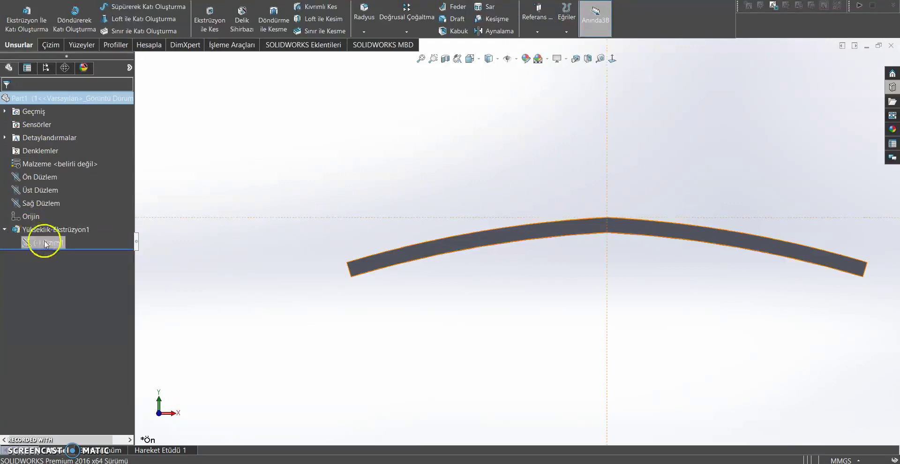
click(75, 216)
double_click(236, 244)
click(376, 224)
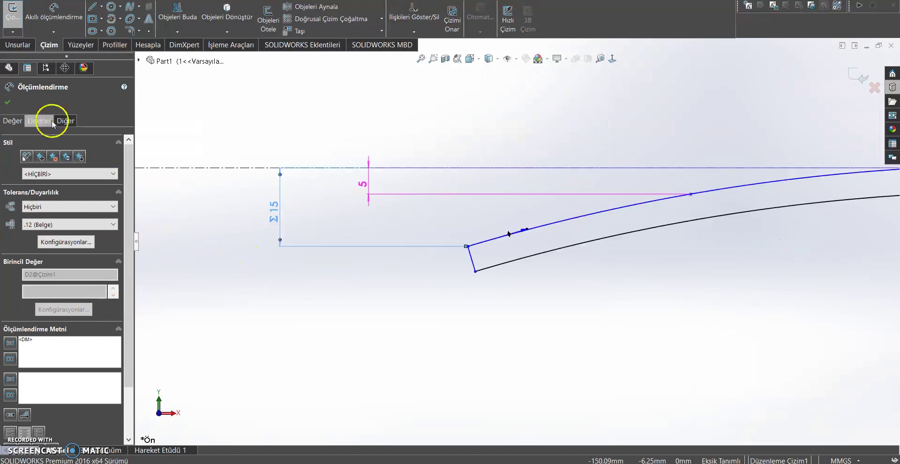
click(8, 101)
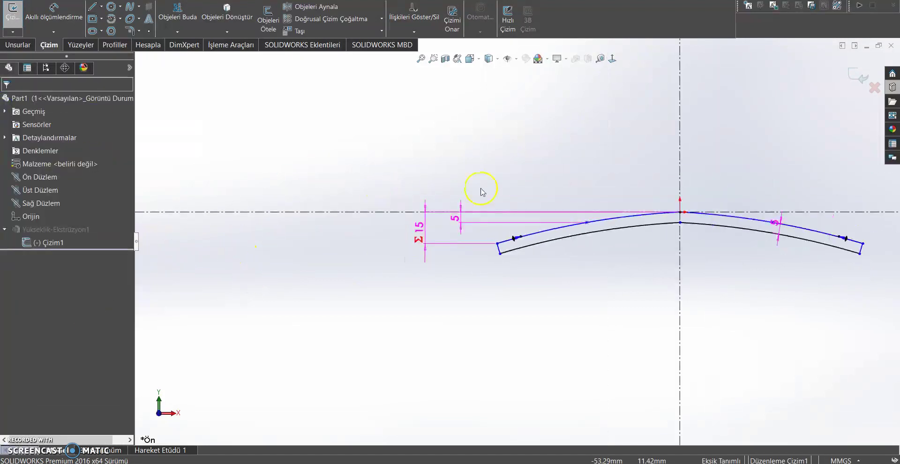
click(45, 68)
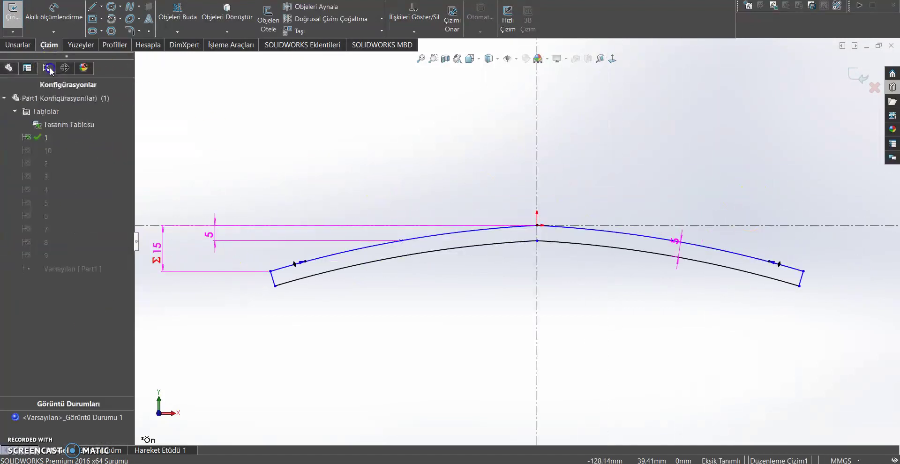
- Choose Tabloyu Düzenle on Tasarım Tablosu in the ConfigurationManager
right_click(44, 124)
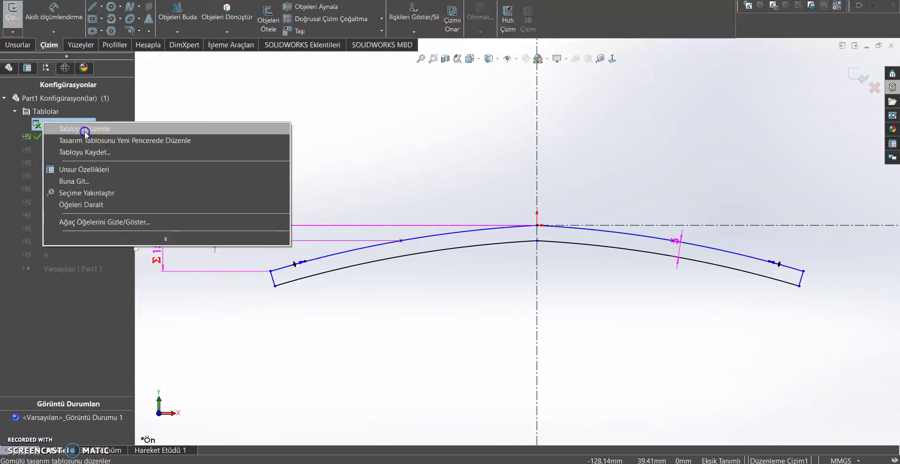
click(84, 133)
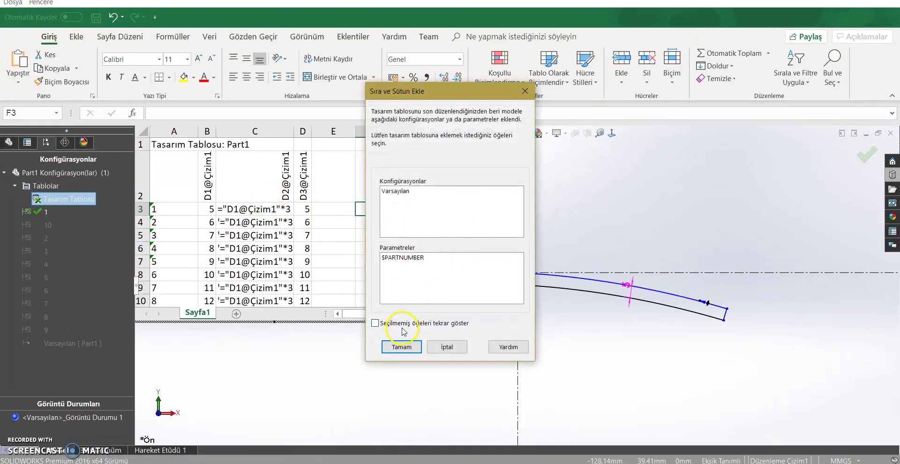
- Accept the Sıra ve Sütun Ekle prompt and inspect cell formatting of C3 and C4 without changes
click(401, 347)
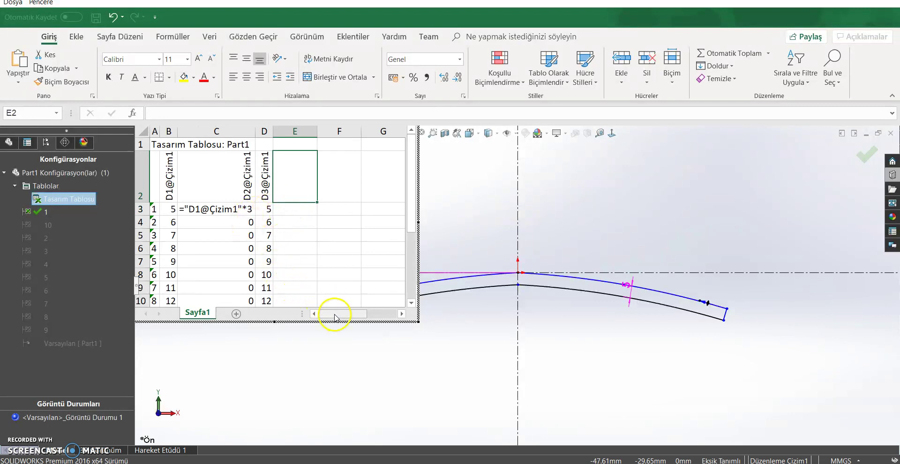
mouse_move(411, 213)
mouse_down()
mouse_move(409, 229)
mouse_move(409, 222)
mouse_up()
click(252, 197)
right_click(253, 224)
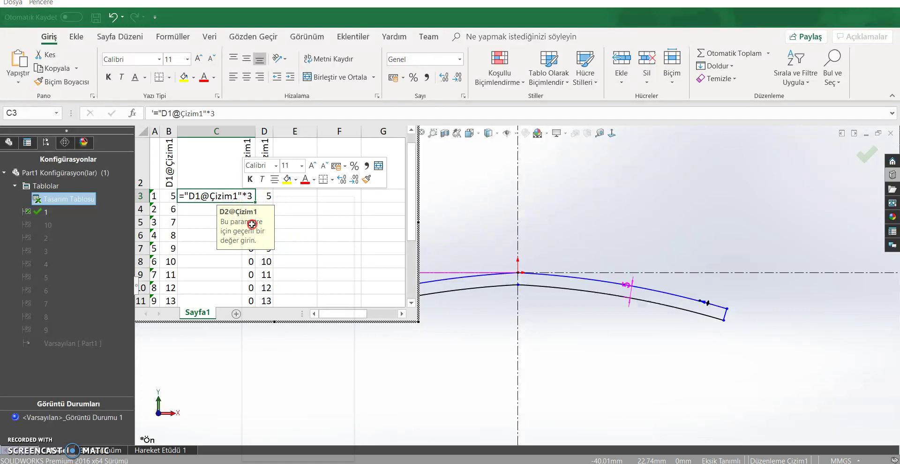
click(305, 395)
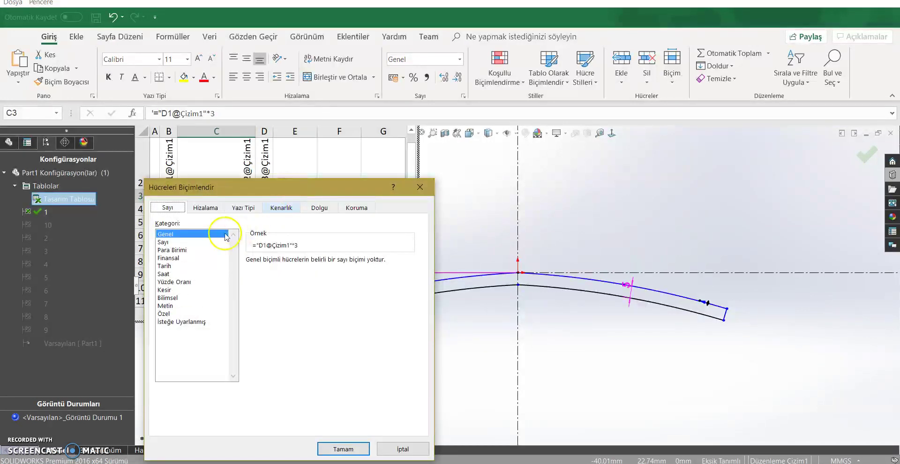
click(382, 447)
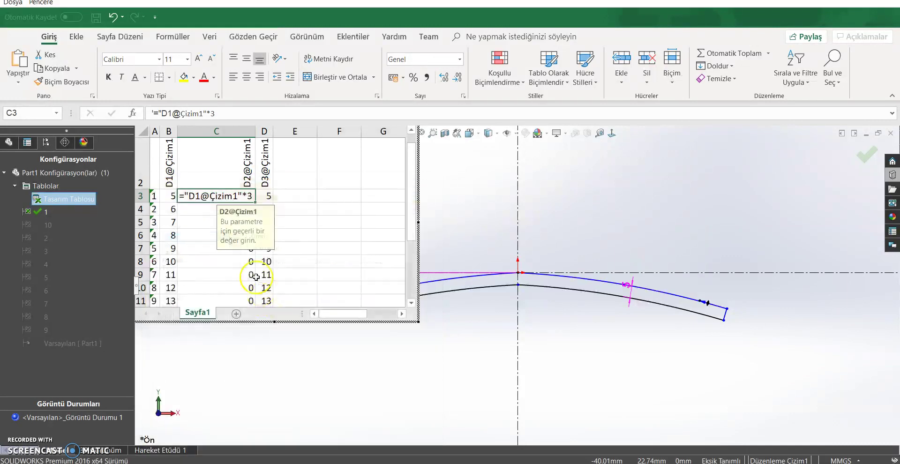
right_click(206, 209)
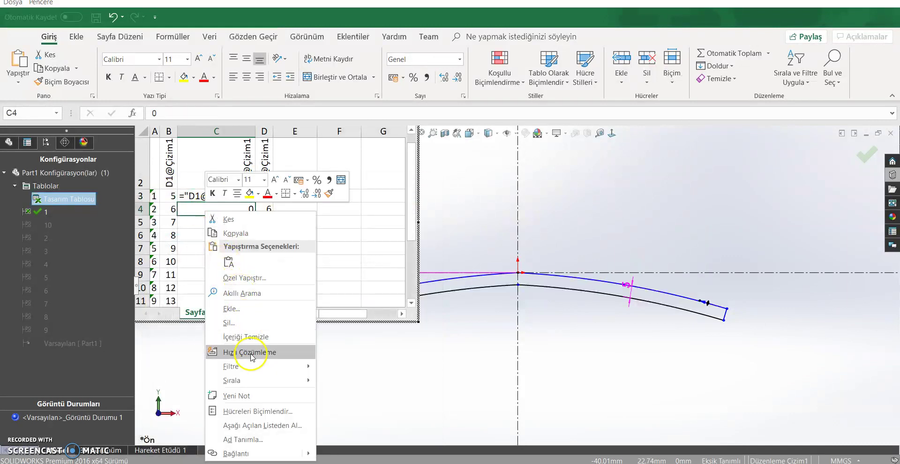
click(258, 411)
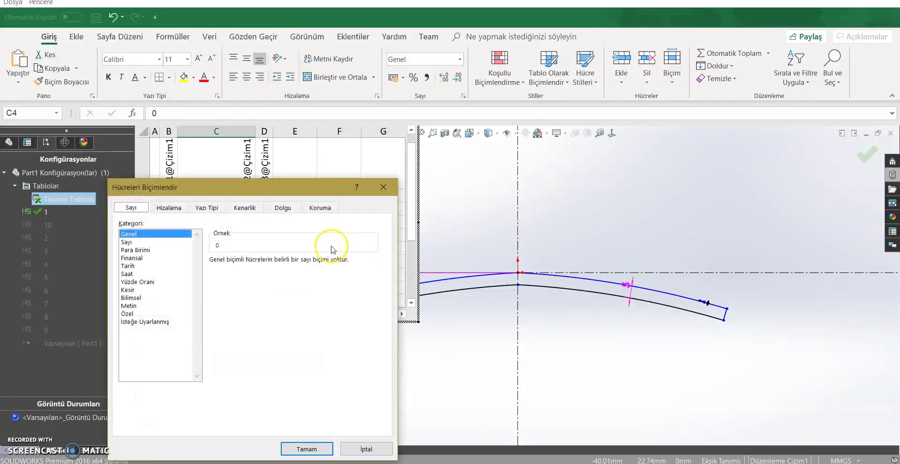
click(328, 449)
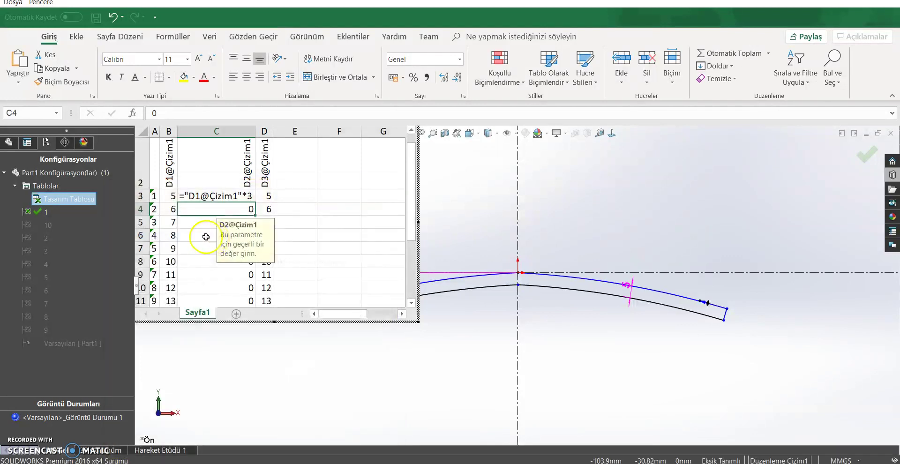
- Paste the C3 "D1@Çizim1"*3 entry into cells C4 through C12
click(205, 196)
click(203, 210)
text(="D1@Çizim1"*3)
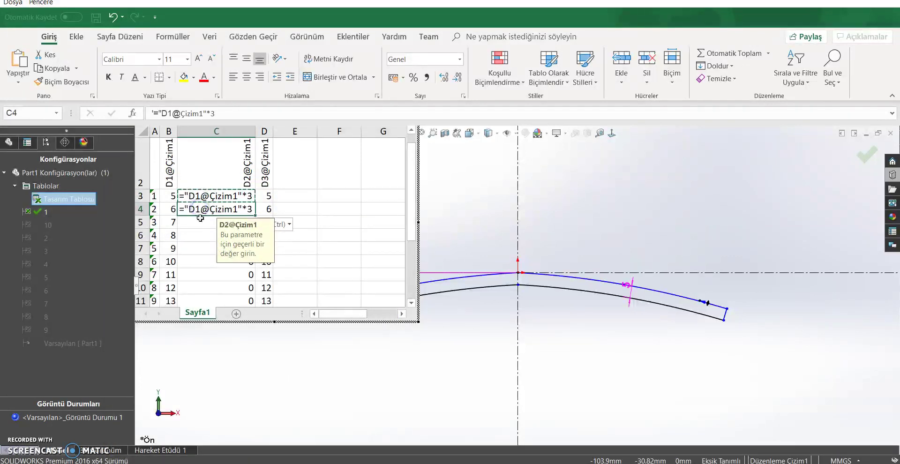
click(200, 222)
text(="D1@Çizim1"*3)
key(Down)
text(="D1@Çizim1"*3)
key(Down)
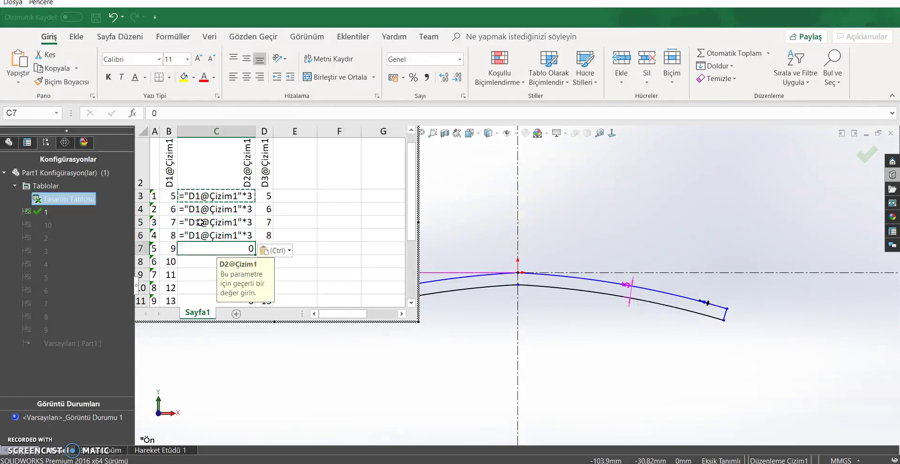
text(="D1@Çizim1"*3)
key(Down)
key(ctrl+v)
key(Down)
text(="D1@Çizim1"*3)
key(Down)
text(="D1@Çizim1"*3)
key(Down)
text(="D1@Çizim1"*3)
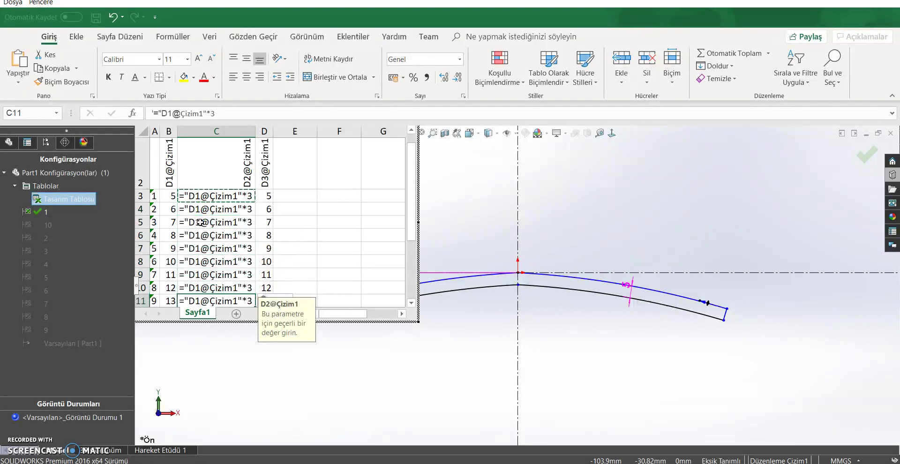
scroll(204, 221, down, 2)
click(201, 196)
text(="D1@Çizim1"*3)
click(375, 198)
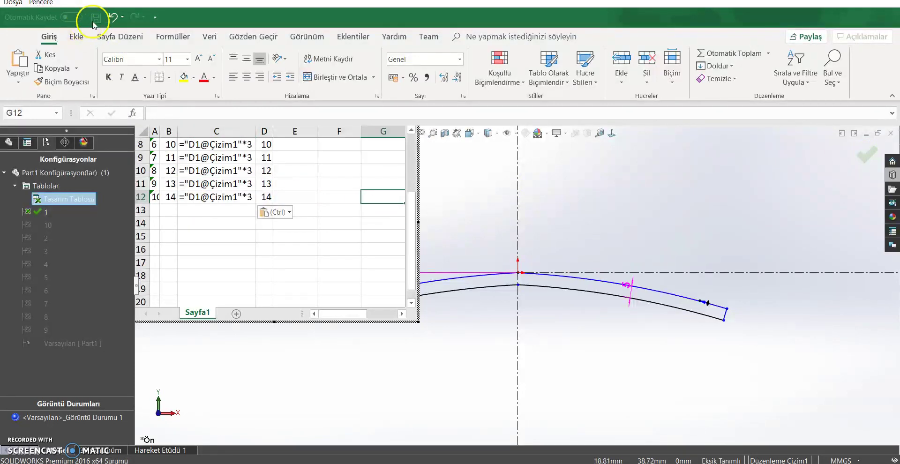
- Close the design table and exit the sketch to show the solid bar
click(865, 157)
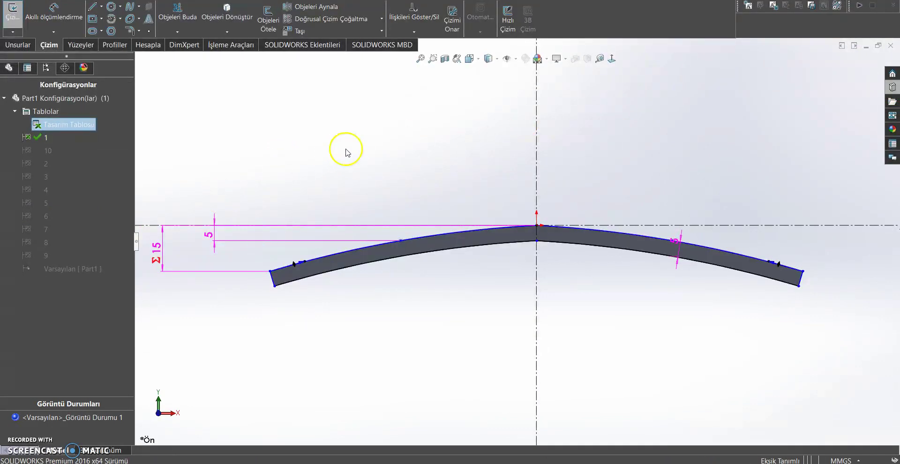
click(30, 163)
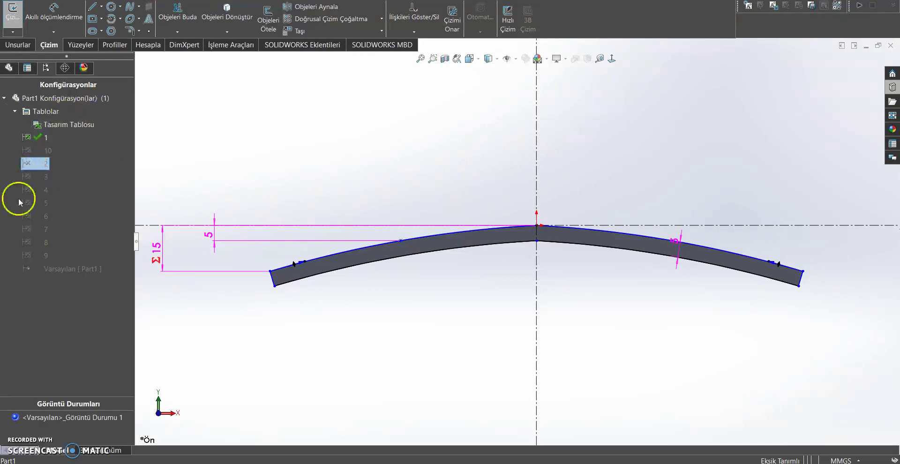
mouse_move(402, 157)
middle_down()
mouse_move(430, 170)
mouse_move(499, 154)
middle_up()
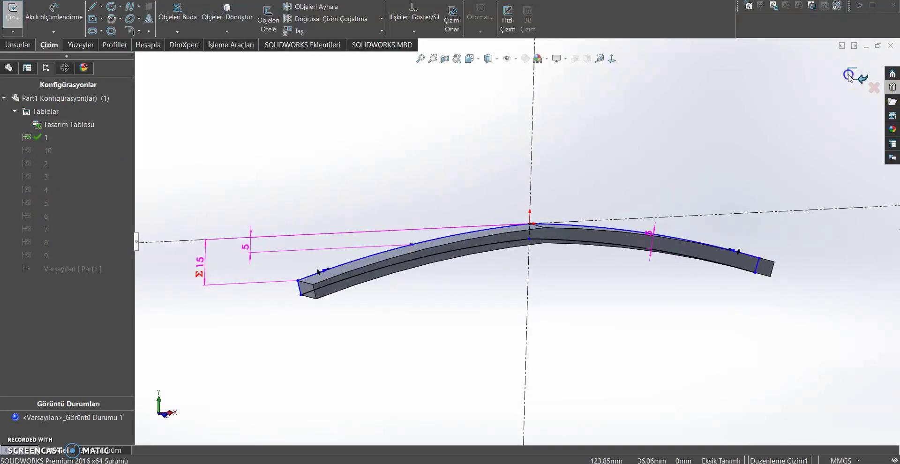
click(849, 76)
- Activate configurations 2, 3, 4 and 5 in turn, then start a new assembly document
double_click(29, 163)
double_click(34, 176)
click(26, 190)
double_click(29, 189)
click(29, 203)
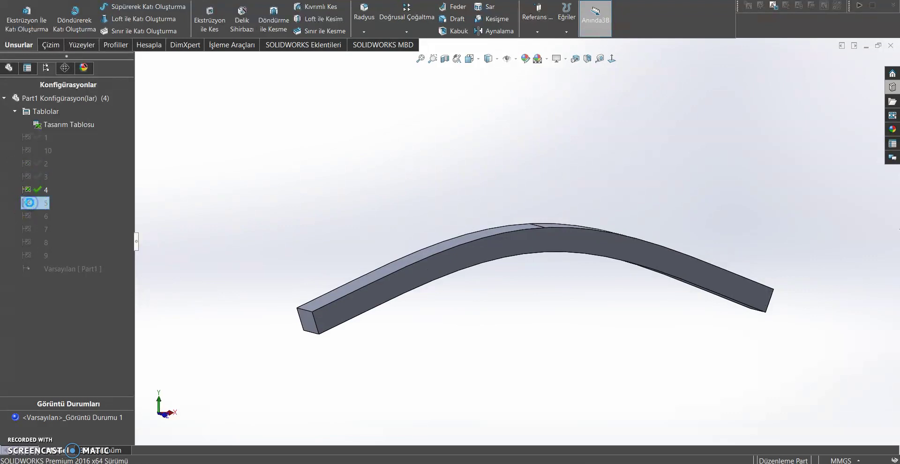
double_click(29, 203)
click(29, 229)
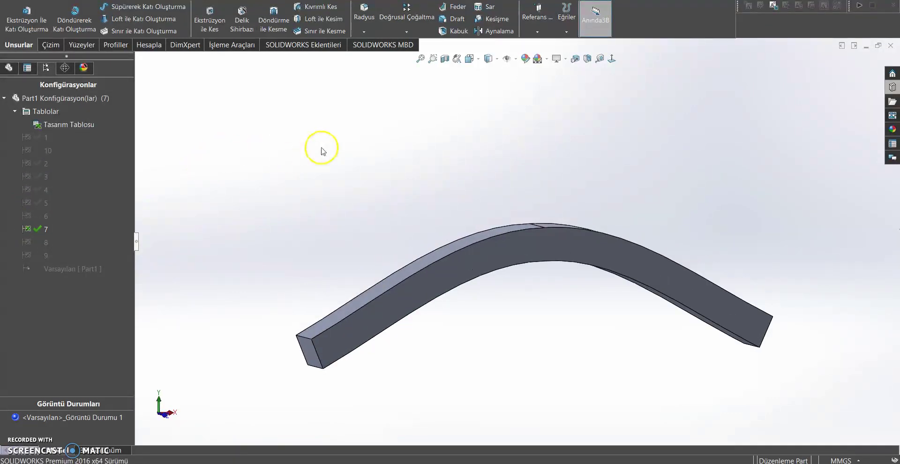
key(ctrl+n)
- Create a new assembly and make origins visible in the view
click(261, 171)
click(379, 350)
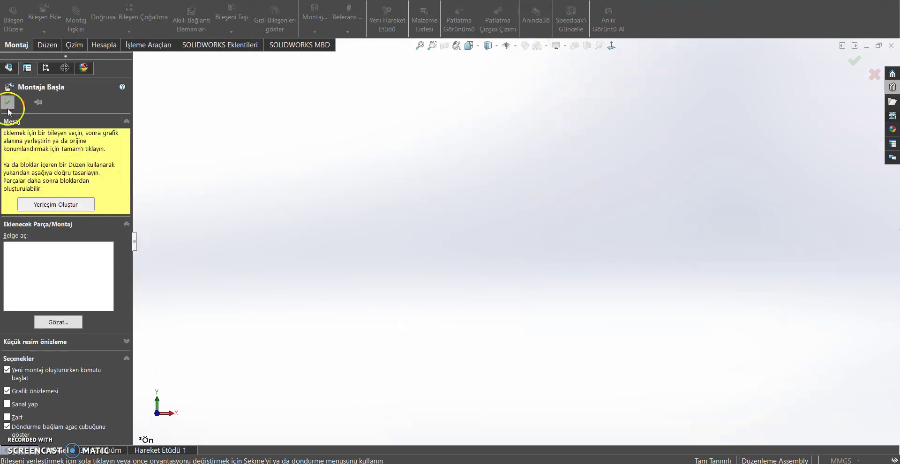
click(515, 46)
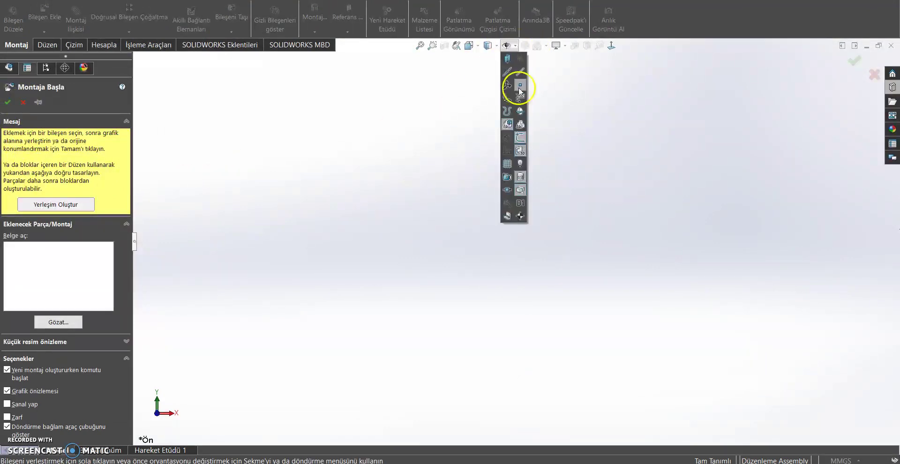
click(507, 99)
- Leave Assem1 empty, with no components, and return to the Part1 curved bar window
click(24, 276)
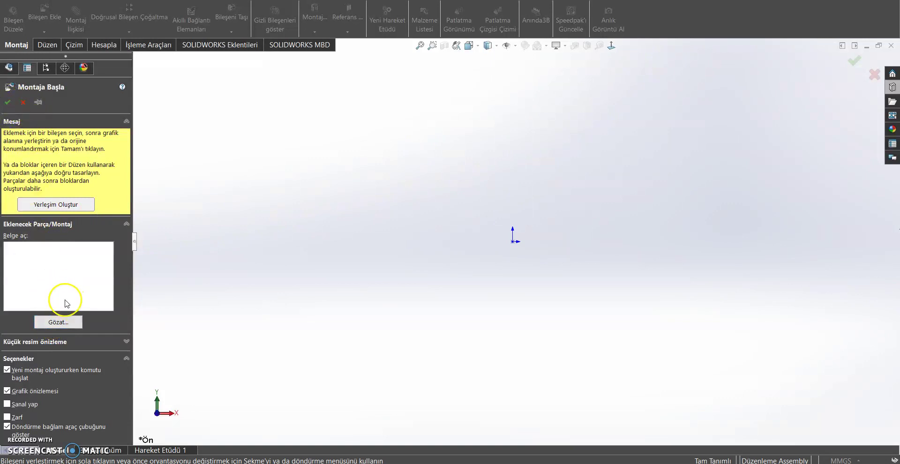
click(17, 102)
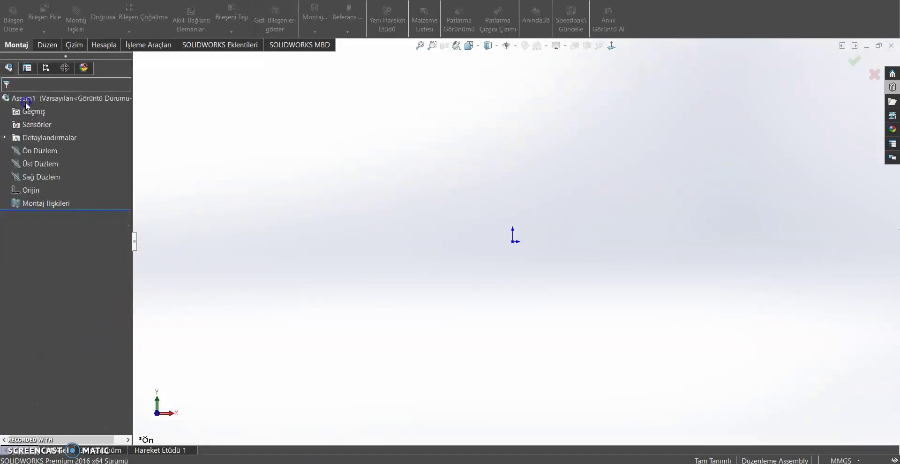
click(869, 46)
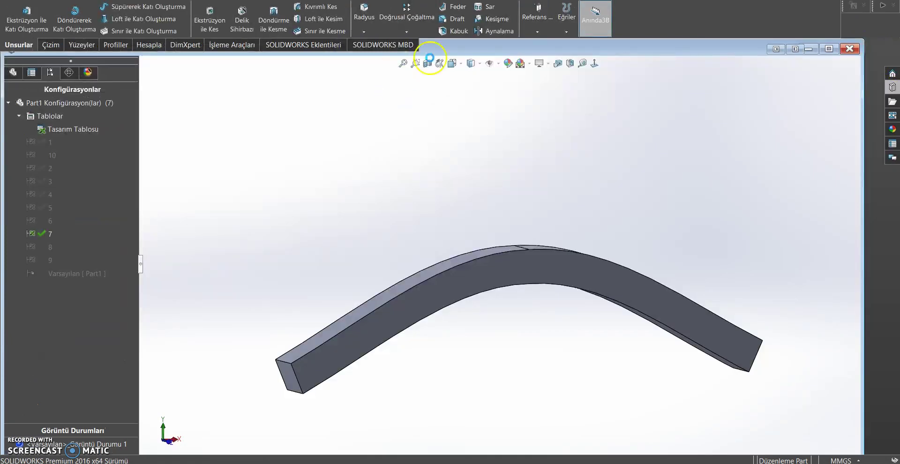
- Save the curved bar part as parametrik_parca
key(ctrl+s)
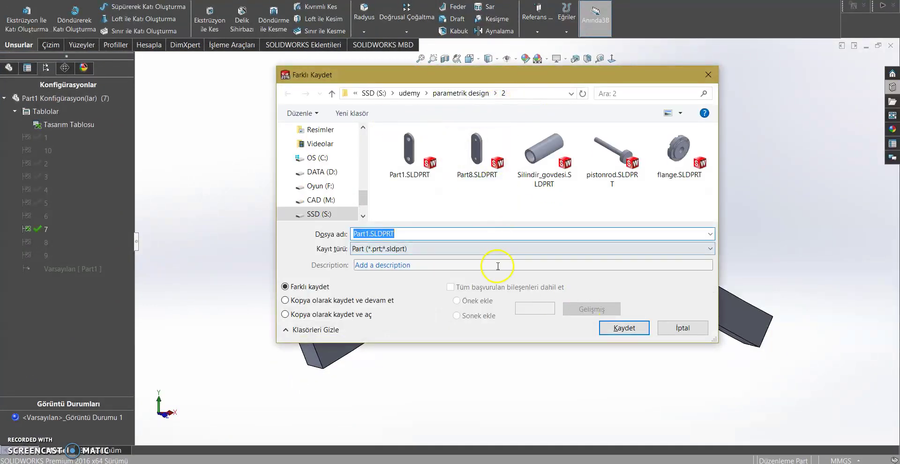
text(paramet)
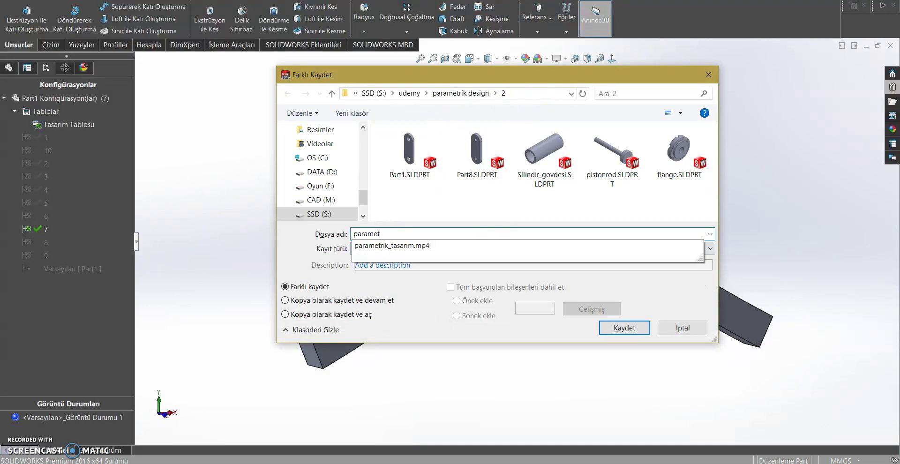
text(rik_par)
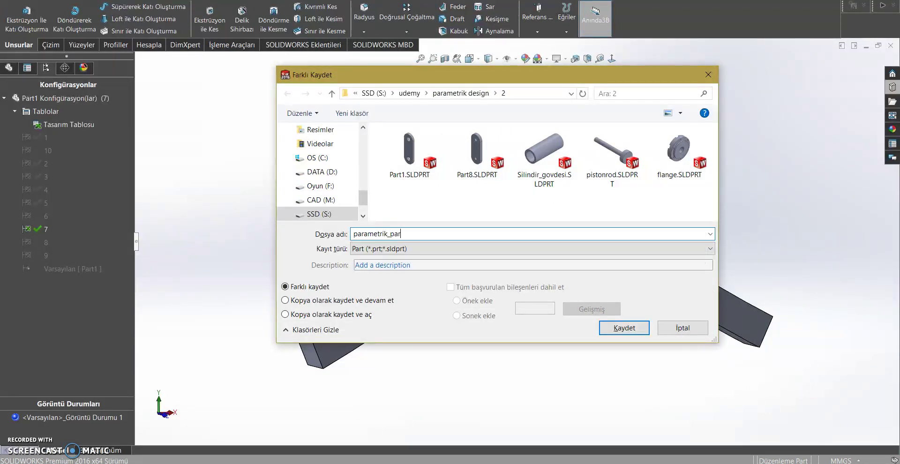
text(ca)
key(Return)
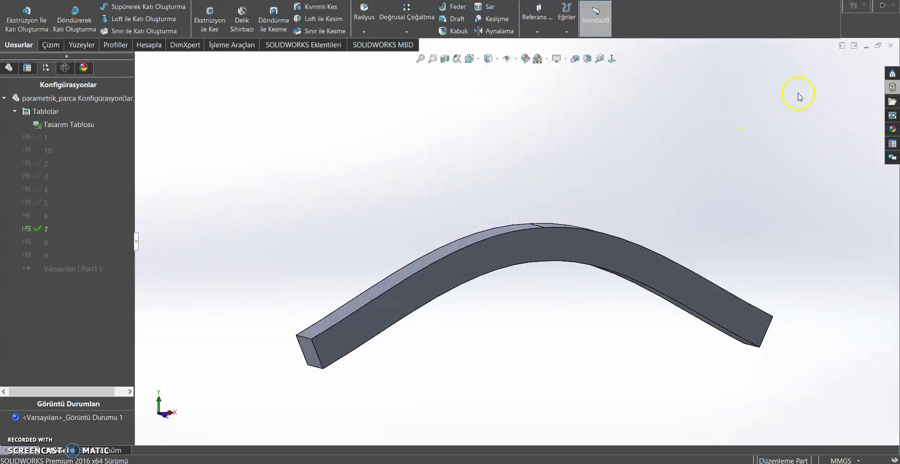
- Insert parametrik_parca in configuration 7 into Assem1, placed at the assembly origin
click(858, 47)
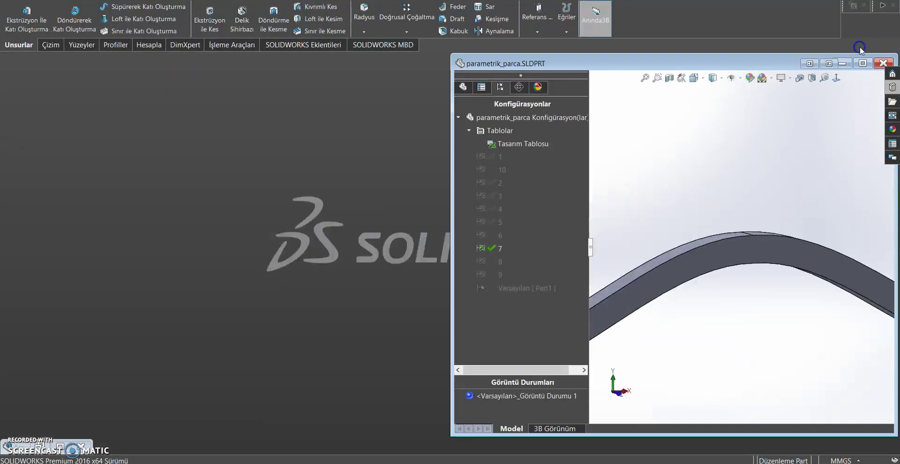
click(60, 445)
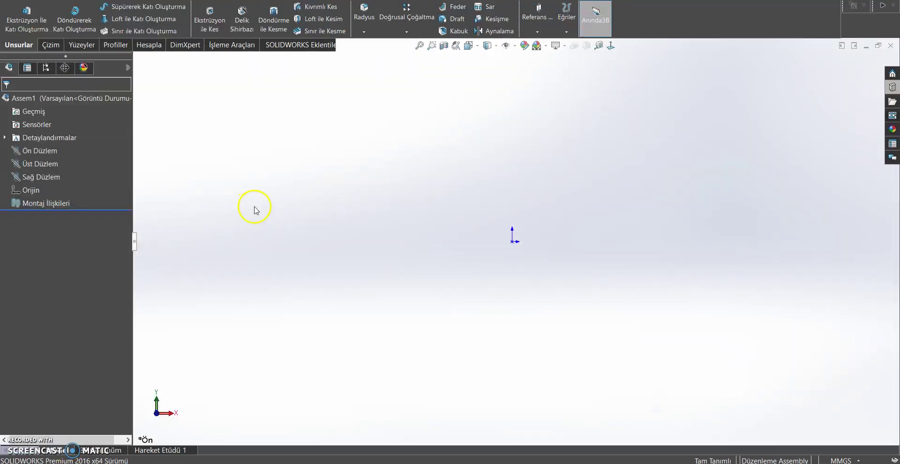
click(35, 16)
click(31, 223)
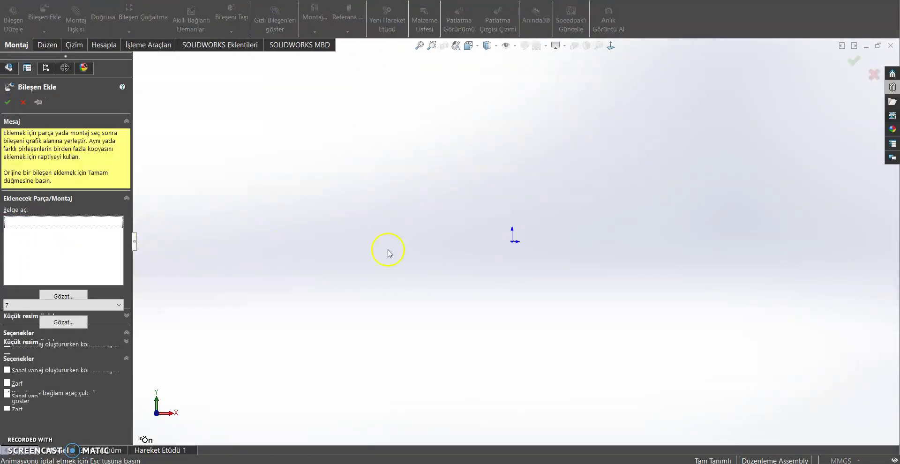
click(516, 243)
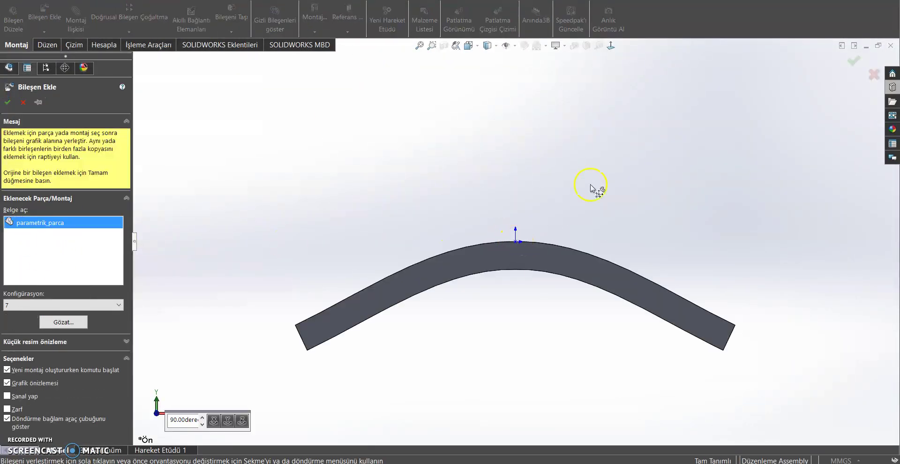
- Orbit the view to see the bar in 3D, then close the component pattern list without choosing one
middle_drag(310, 132, 572, 151)
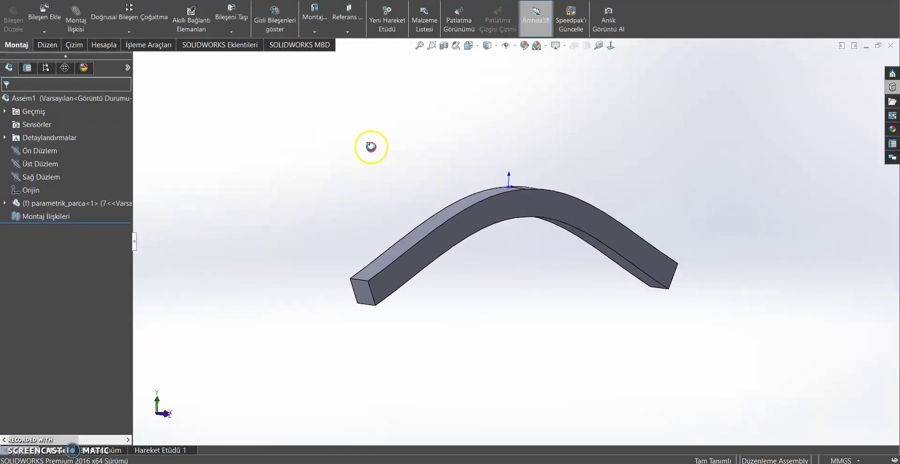
scroll(572, 151, down, 1)
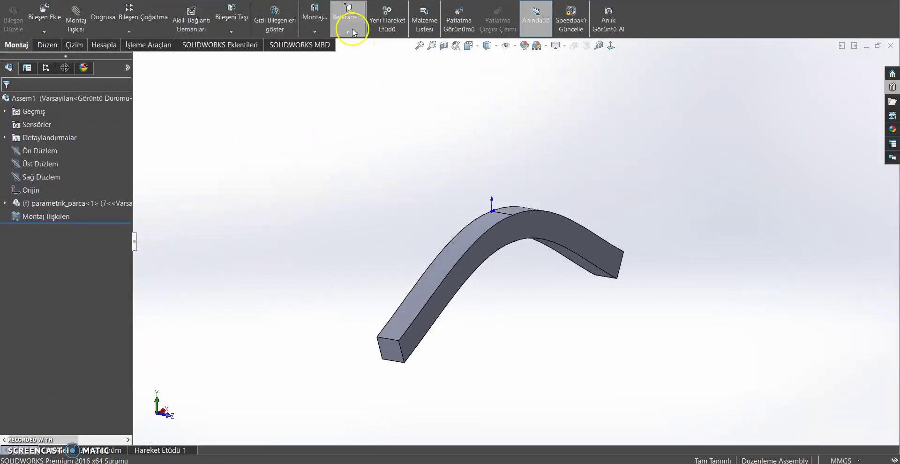
click(123, 31)
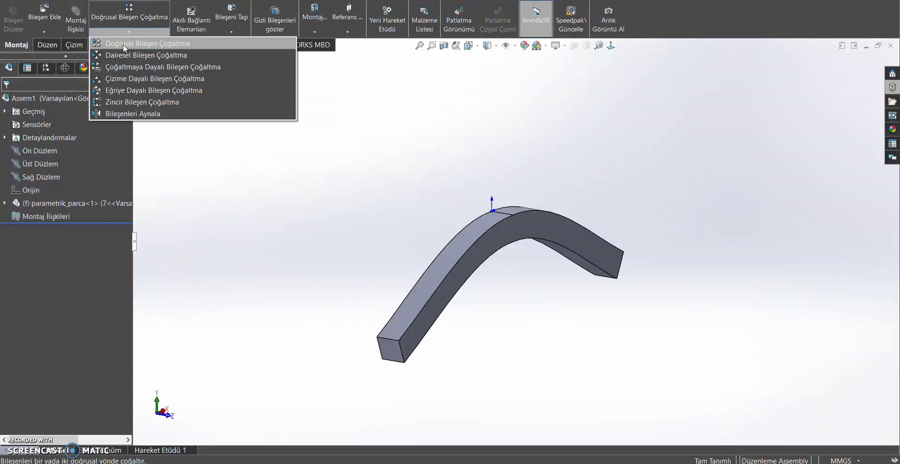
click(248, 229)
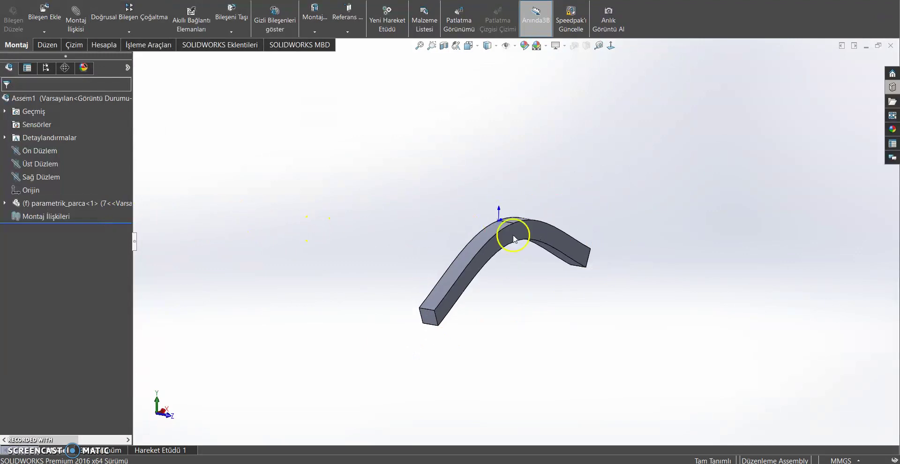
- Copy the bar and place the copies side by side in a row
click(46, 203)
key(ctrl+c)
key(ctrl+v)
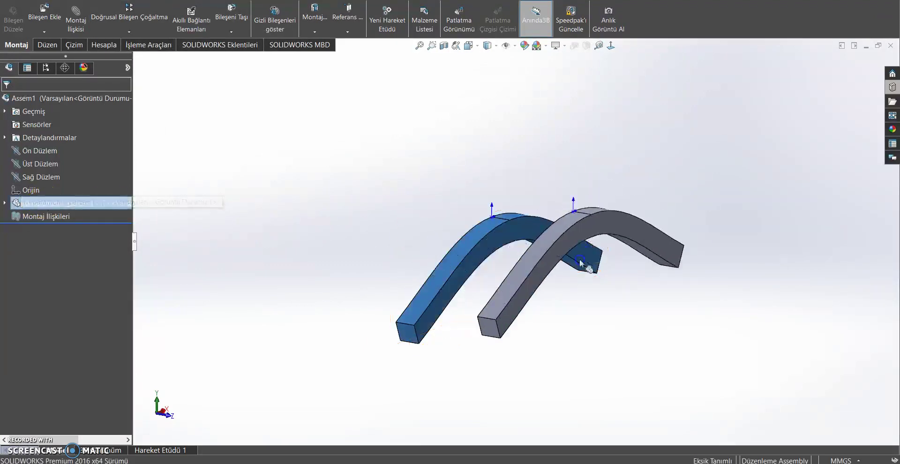
ctrl+drag(34, 208, 639, 230)
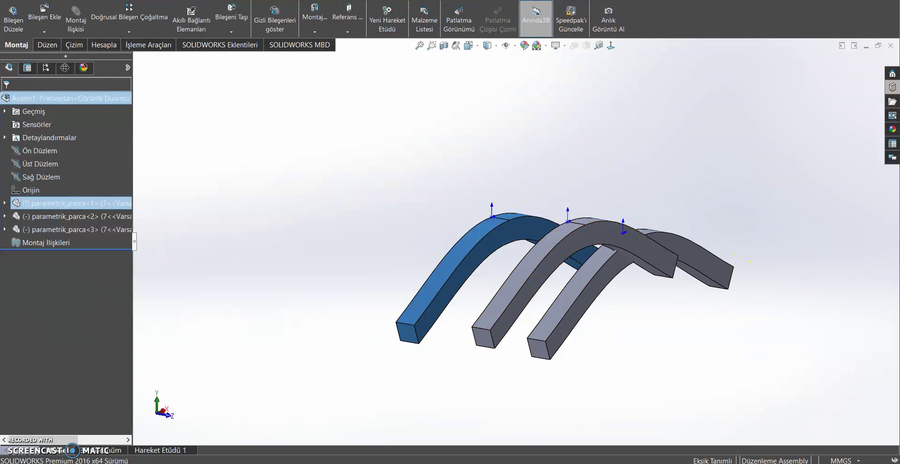
mouse_move(547, 316)
middle_down()
mouse_move(527, 265)
mouse_move(543, 145)
mouse_move(585, 148)
middle_up()
ctrl+middle_drag(567, 306, 559, 173)
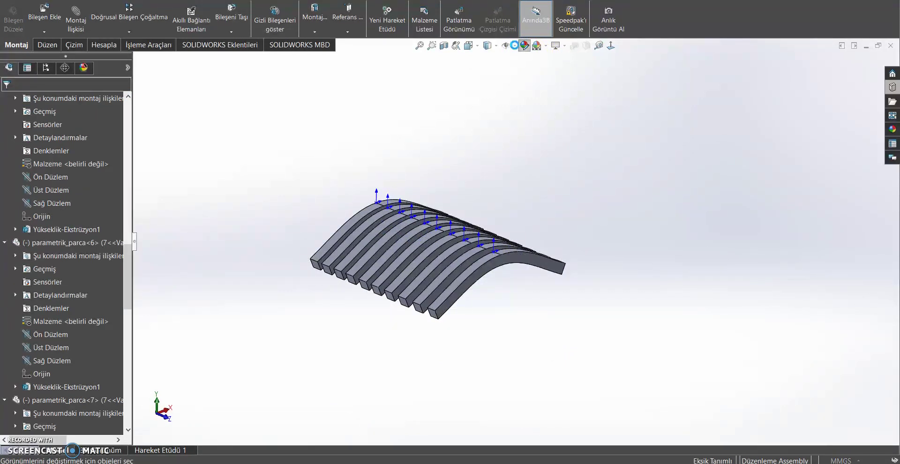
- Hide the origin markers and open the bar part on its own
click(525, 45)
click(515, 46)
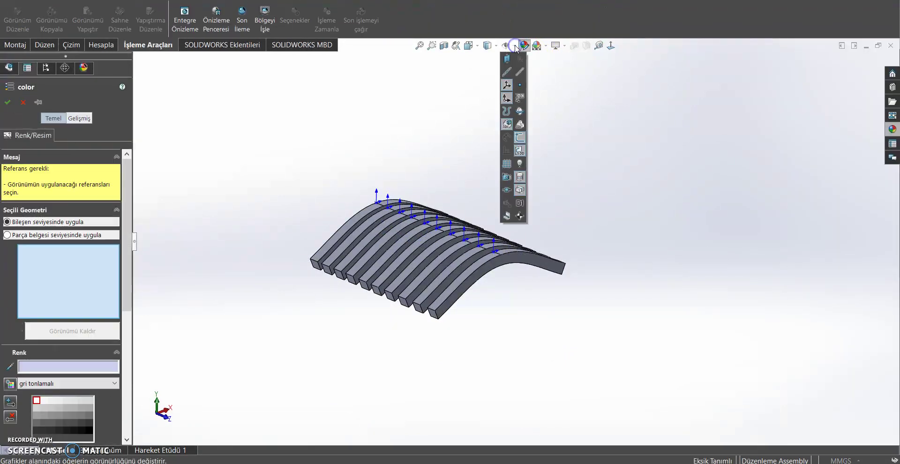
click(506, 87)
click(8, 101)
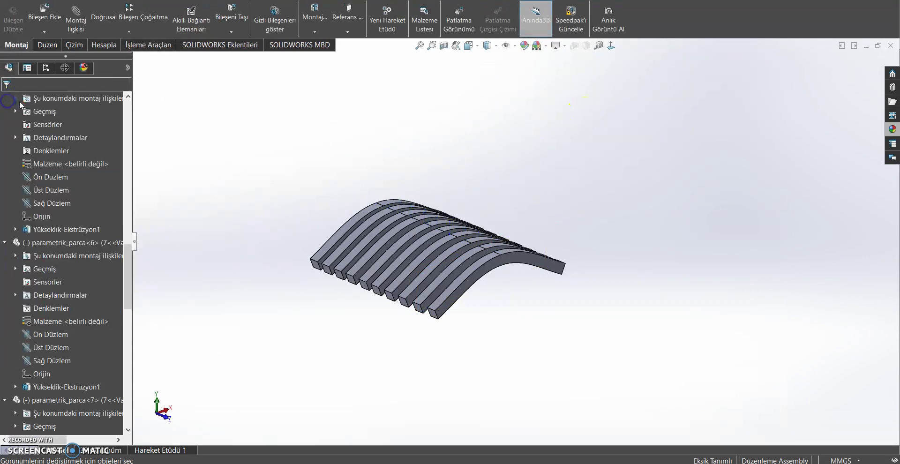
scroll(274, 226, down, 2)
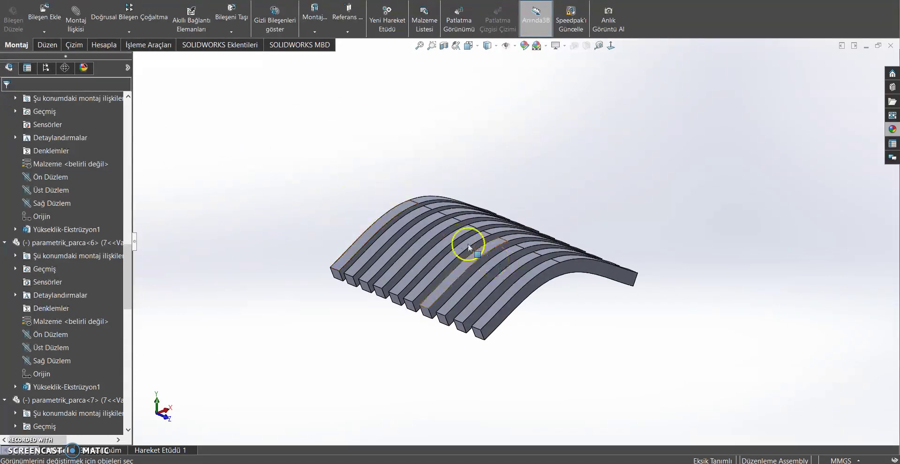
click(413, 201)
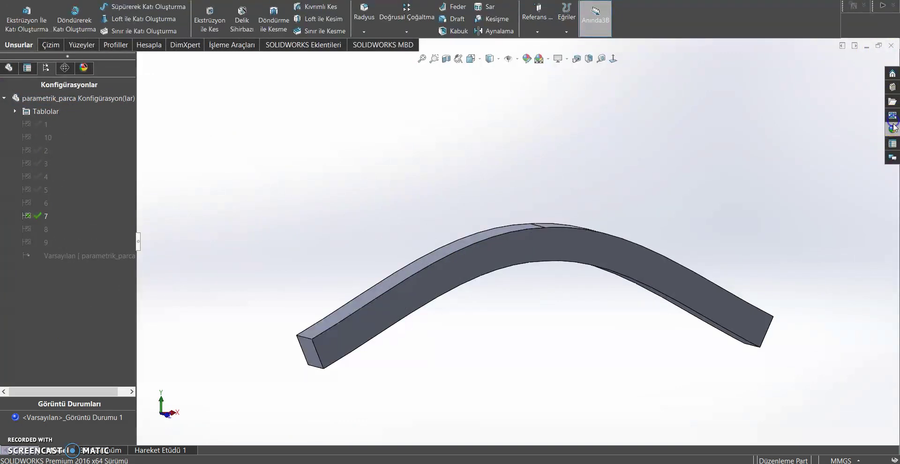
- Apply the Organic > Wood 'polished teak 2d' appearance to the bar part
click(892, 128)
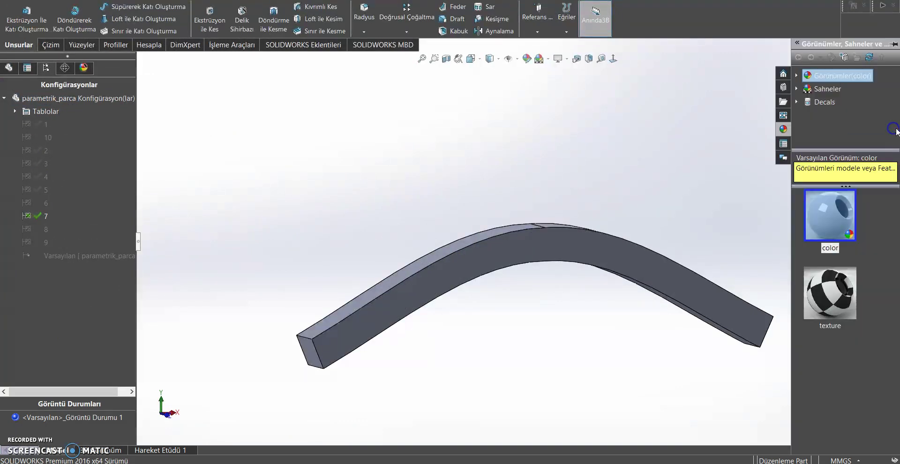
click(796, 76)
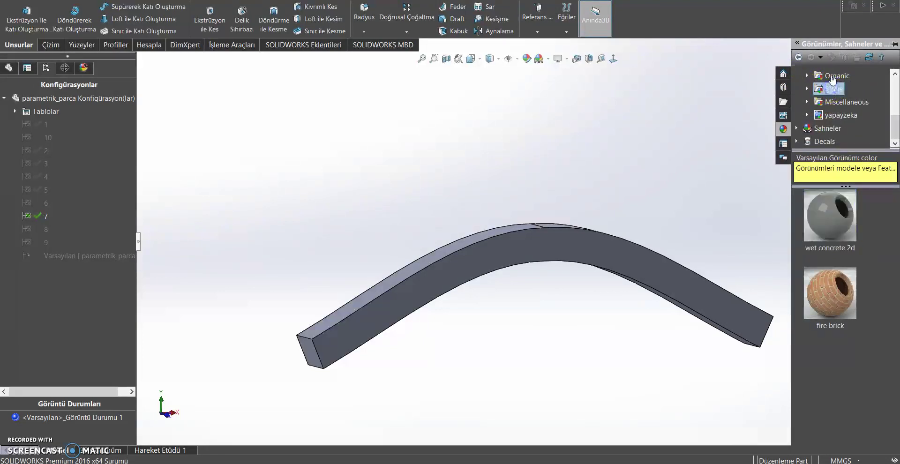
click(807, 88)
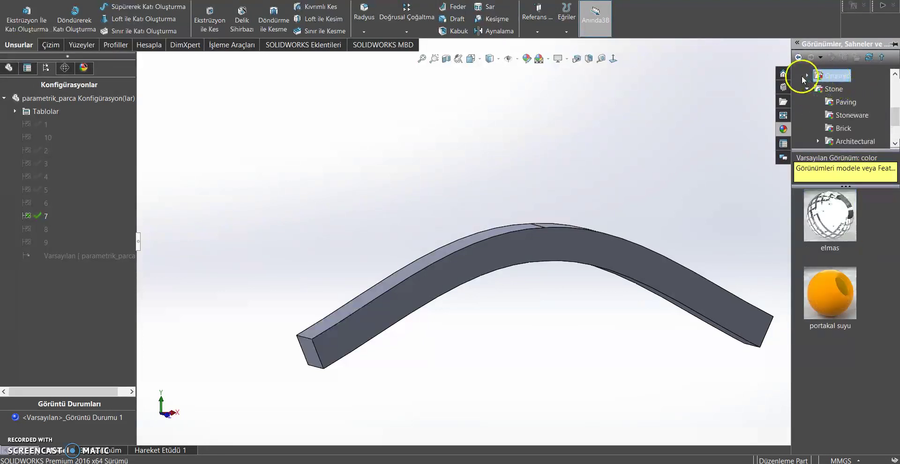
click(806, 76)
click(844, 89)
scroll(857, 222, down, 3)
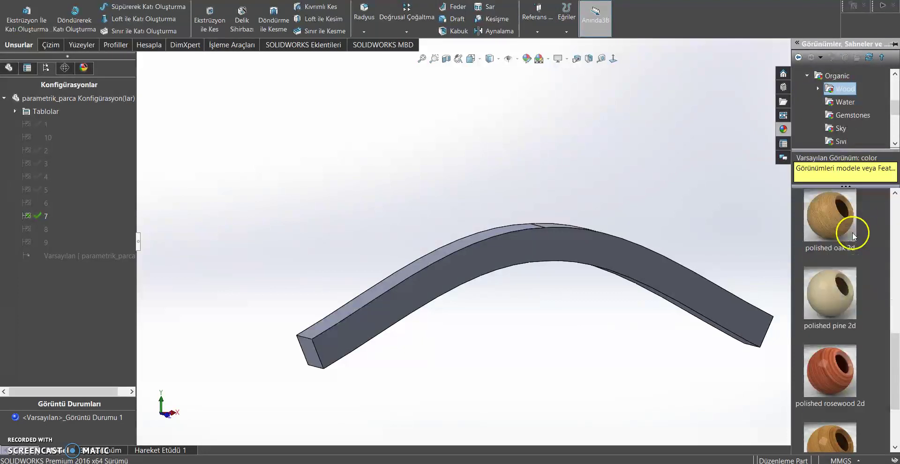
scroll(846, 253, down, 3)
right_click(836, 259)
click(839, 267)
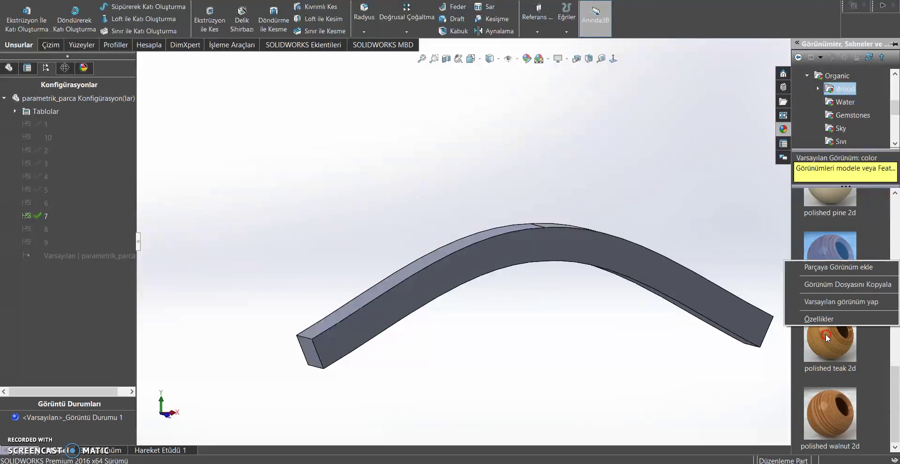
- Inspect the wood finish, put away the appearances pane, and close the part
mouse_move(650, 164)
middle_down()
mouse_move(675, 167)
mouse_move(624, 233)
middle_up()
scroll(535, 311, down, 2)
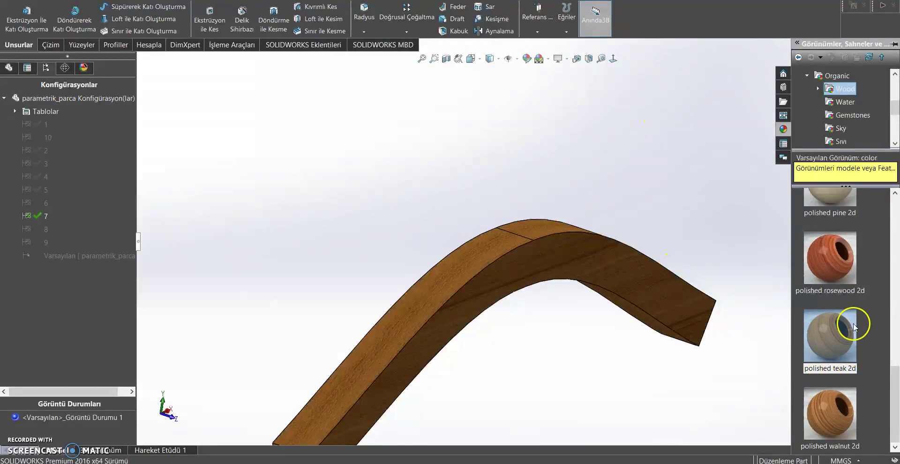
click(683, 150)
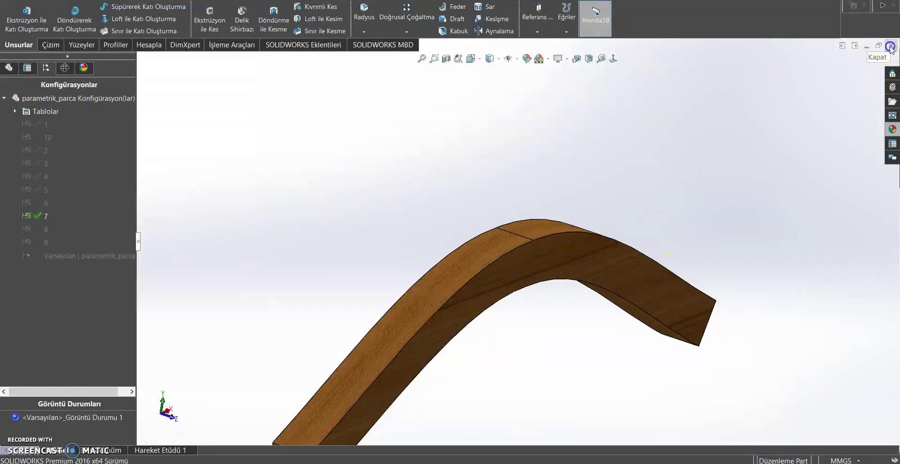
click(890, 47)
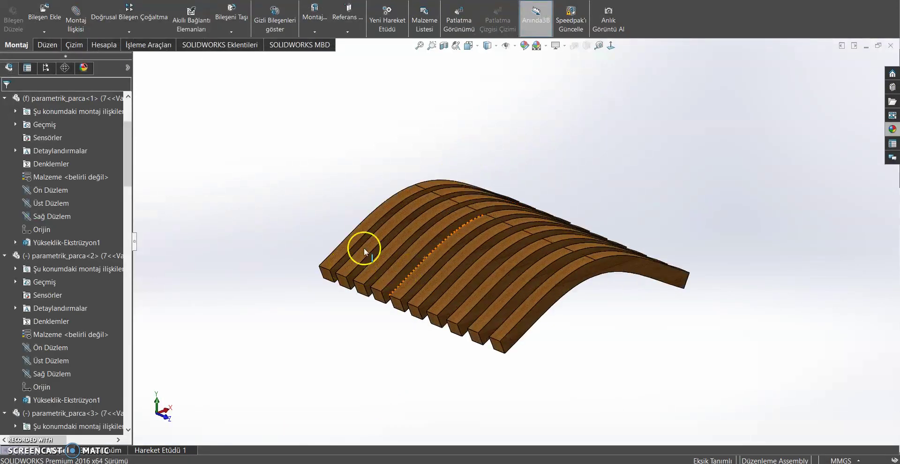
- Set the first three slats to configurations 1, 2 and 3
click(362, 226)
click(398, 157)
click(396, 168)
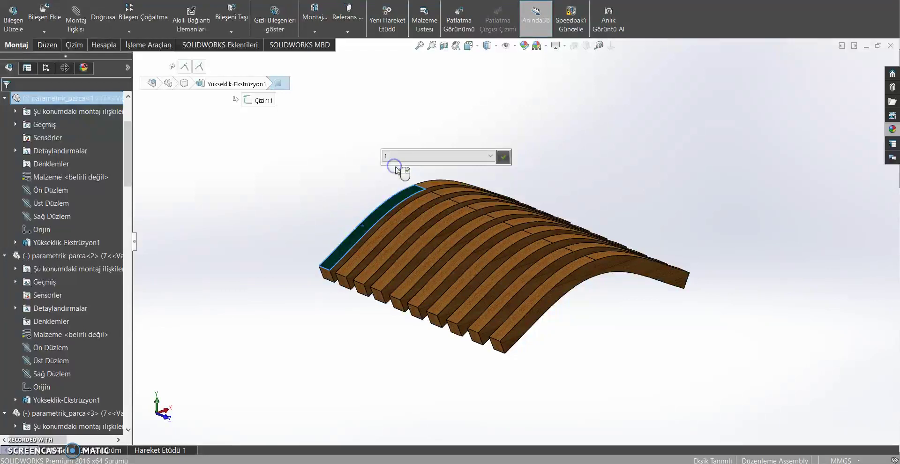
click(504, 162)
click(392, 223)
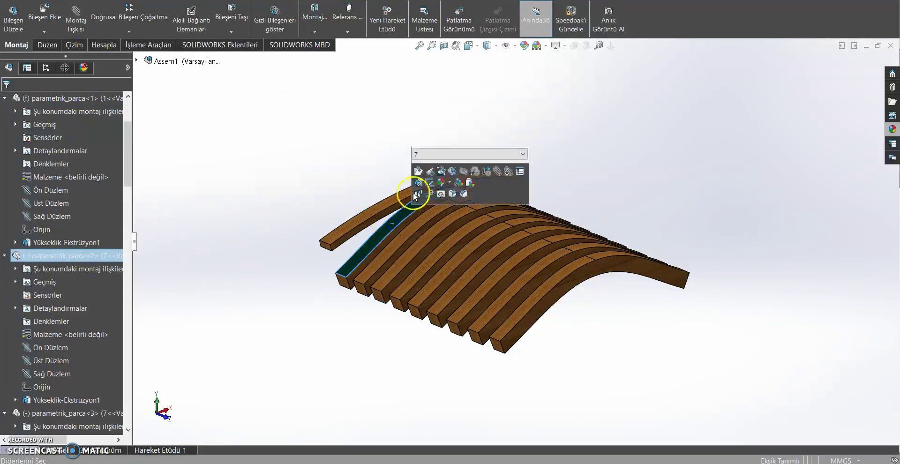
click(433, 156)
click(420, 176)
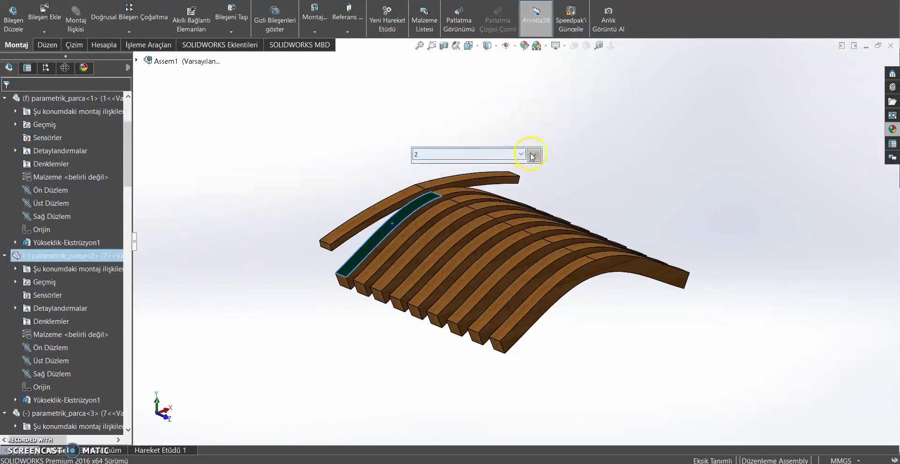
click(436, 207)
click(433, 211)
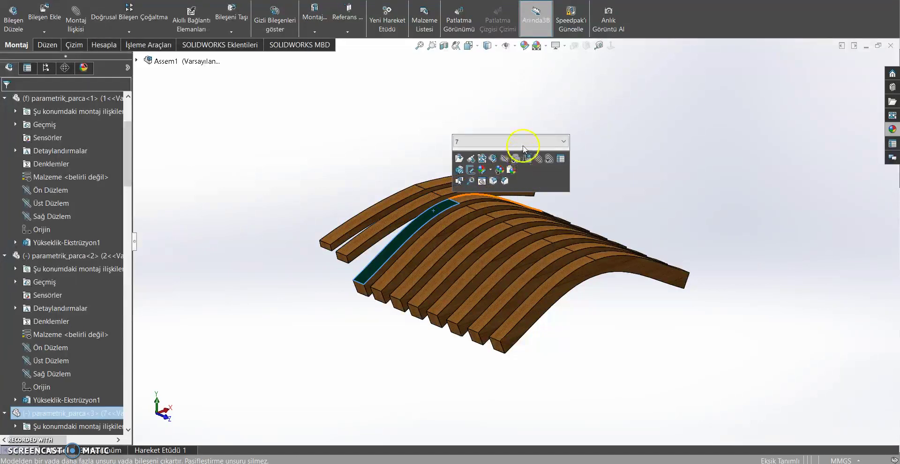
click(518, 145)
click(485, 177)
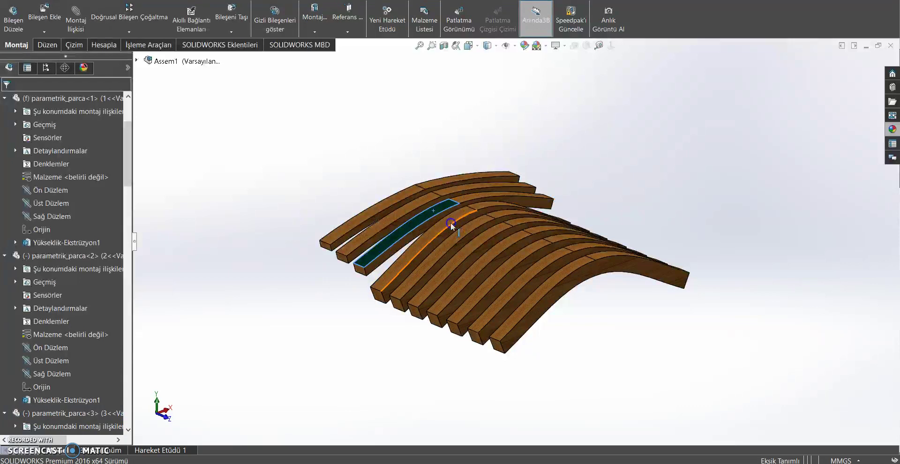
- Set the fourth, fifth and sixth slats to configurations 4, 5 and 6
click(451, 223)
click(579, 154)
click(526, 187)
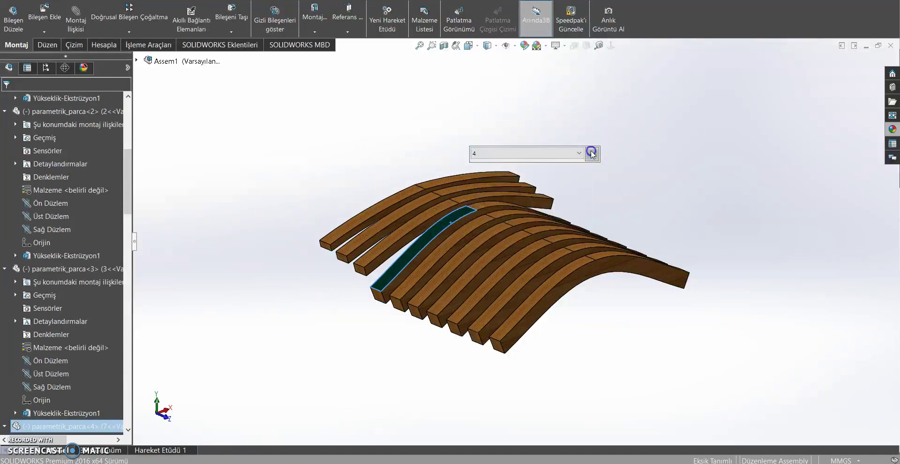
click(591, 153)
click(464, 233)
click(515, 164)
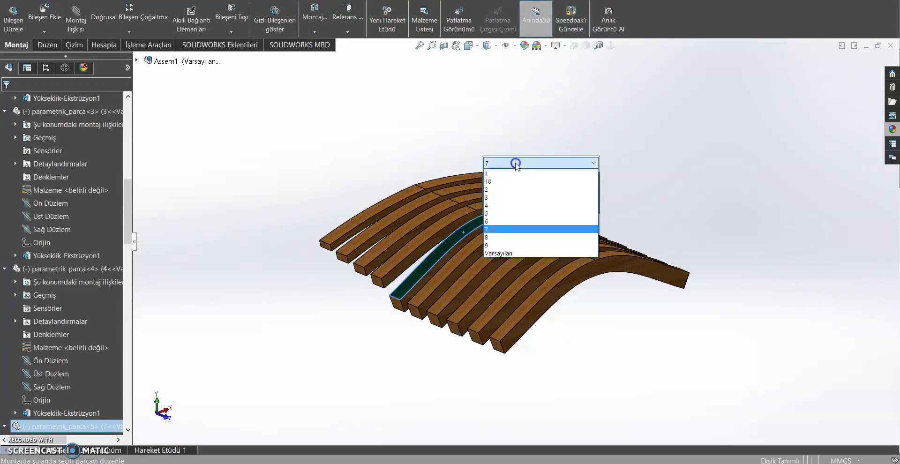
click(496, 214)
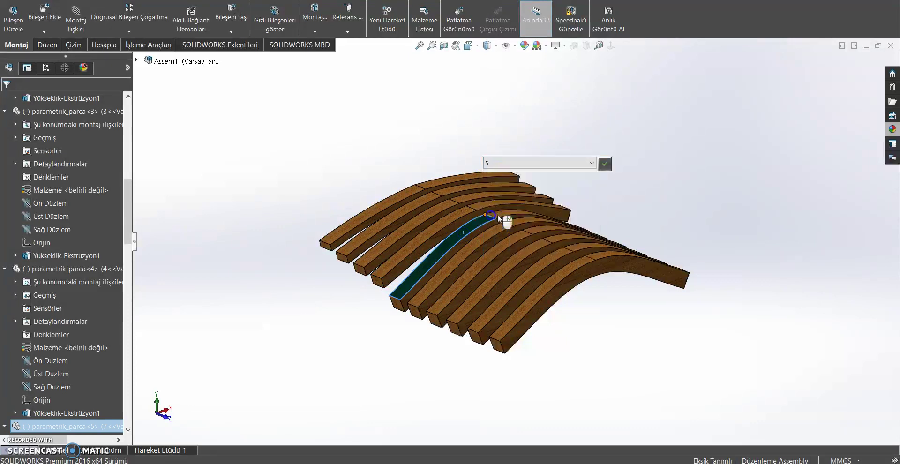
click(607, 164)
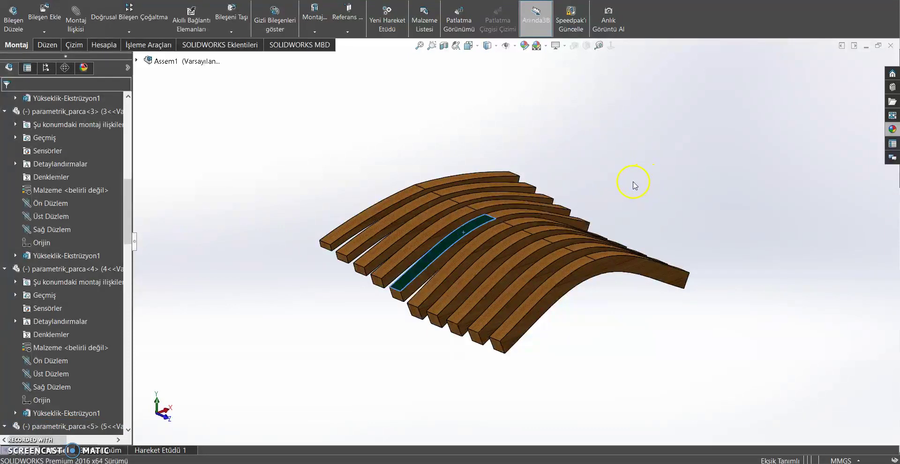
click(475, 243)
click(527, 173)
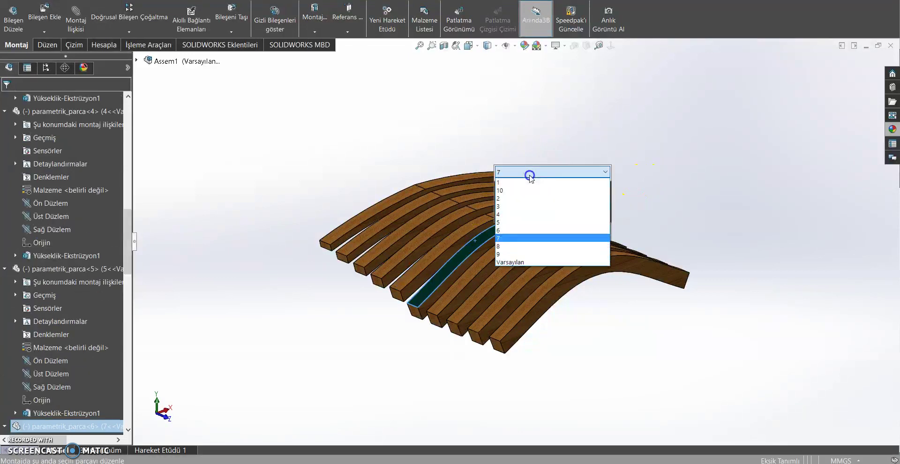
click(502, 231)
click(618, 172)
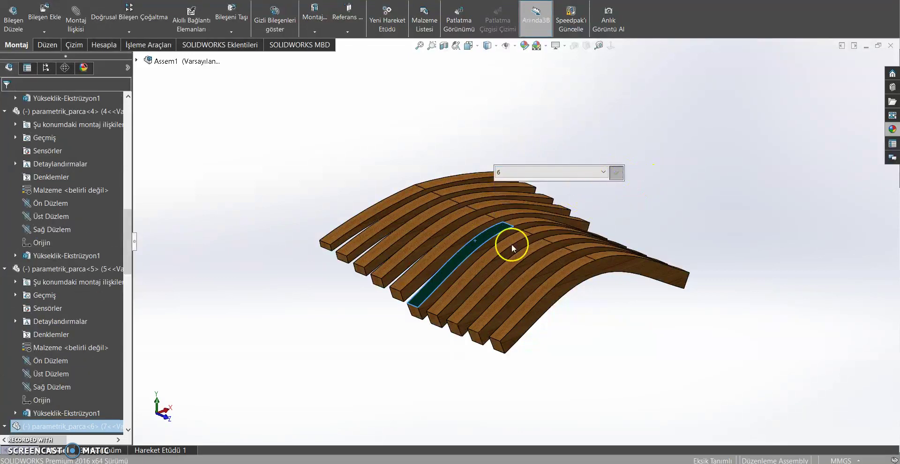
- Set the eighth, ninth and last slats to configurations 8, 9 and 10
click(463, 319)
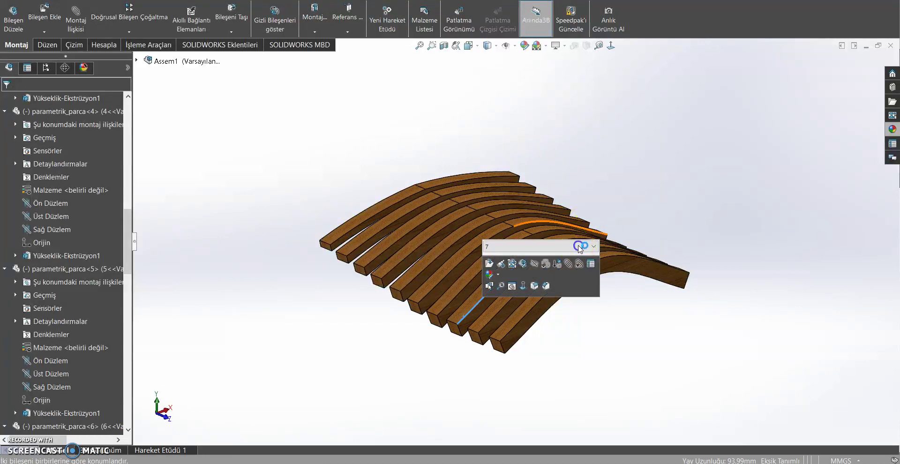
click(583, 246)
click(502, 320)
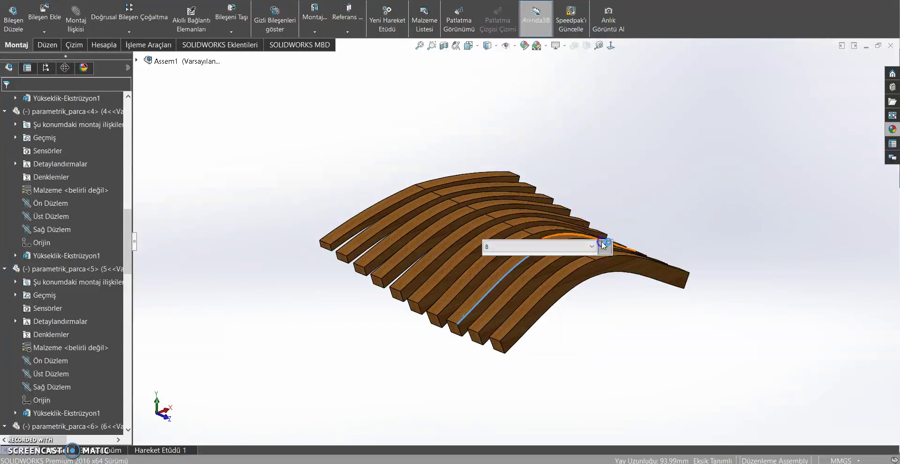
click(497, 310)
click(568, 242)
click(522, 323)
click(638, 241)
click(519, 339)
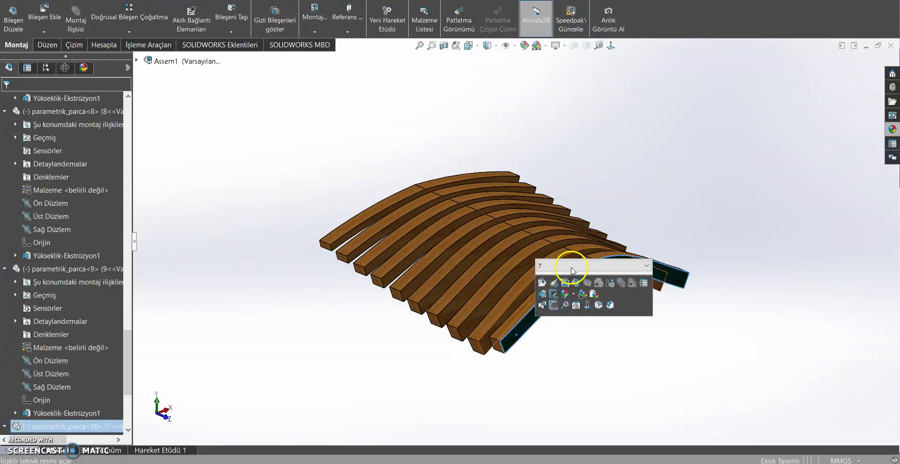
click(629, 205)
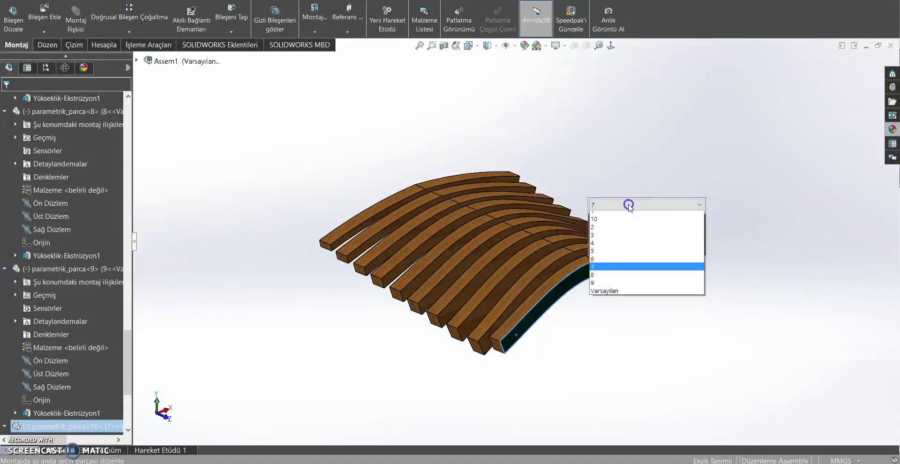
click(609, 219)
click(711, 206)
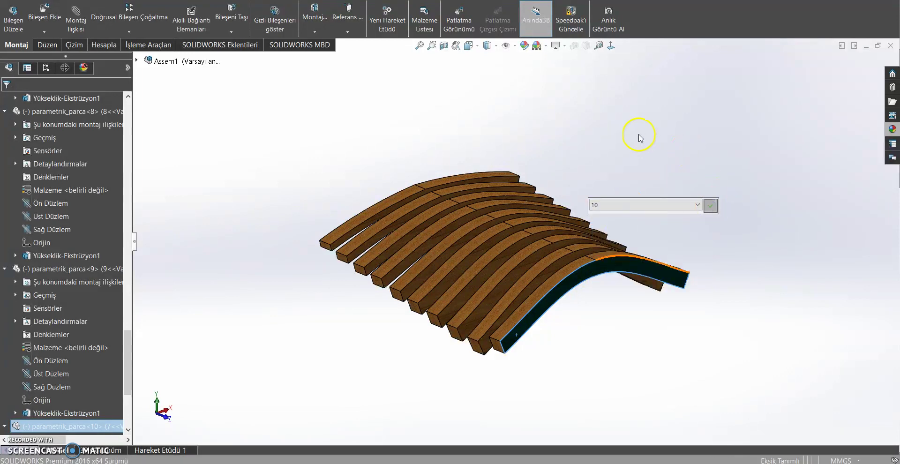
mouse_move(627, 189)
middle_down()
mouse_move(719, 114)
mouse_move(751, 171)
mouse_move(798, 153)
mouse_move(867, 157)
mouse_move(880, 181)
mouse_move(806, 233)
mouse_move(733, 233)
mouse_move(627, 300)
mouse_move(586, 346)
mouse_move(631, 313)
mouse_move(660, 340)
middle_up()
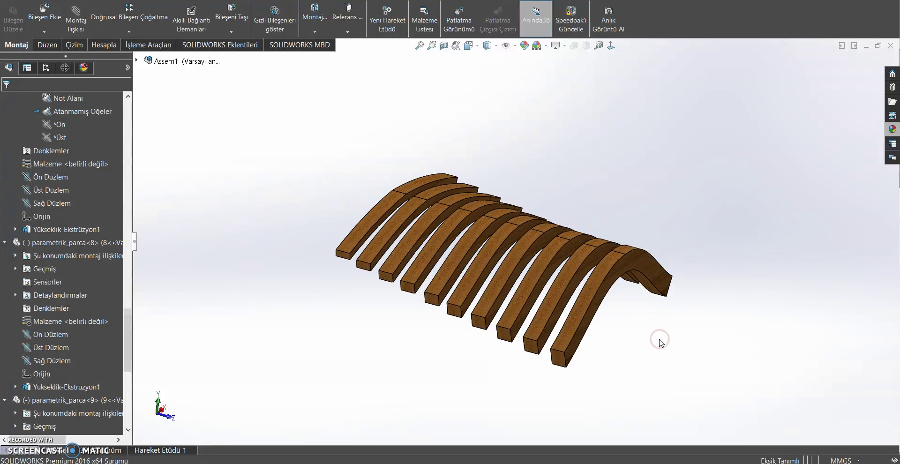
scroll(540, 356, down, 2)
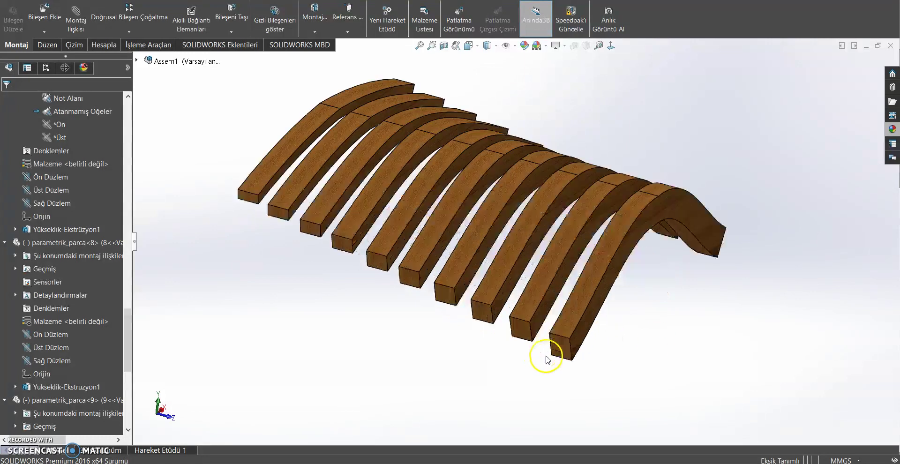
mouse_move(669, 251)
middle_down()
mouse_move(619, 209)
mouse_move(648, 235)
mouse_move(602, 166)
mouse_move(717, 223)
mouse_move(665, 241)
mouse_move(714, 241)
mouse_move(757, 305)
mouse_move(708, 305)
mouse_move(716, 330)
mouse_move(707, 285)
mouse_move(717, 283)
middle_up()
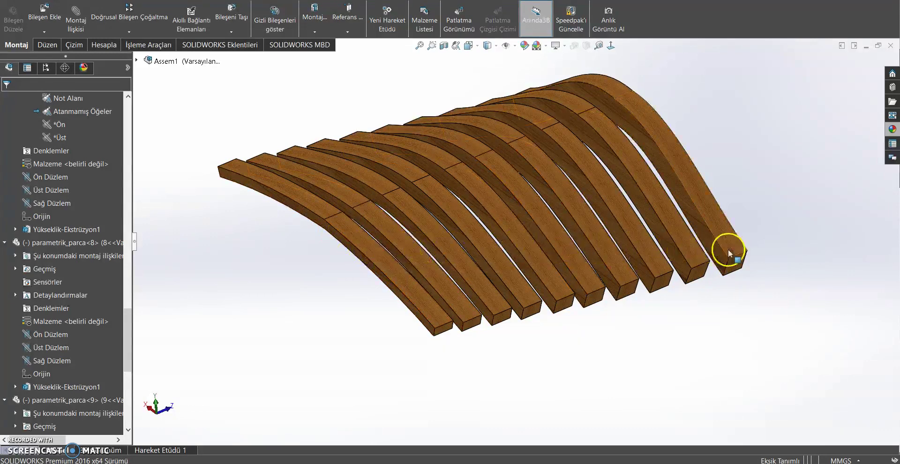
mouse_move(752, 255)
middle_down()
mouse_move(697, 214)
mouse_move(694, 288)
mouse_move(699, 150)
mouse_move(672, 102)
mouse_move(661, 48)
mouse_move(530, 103)
mouse_move(613, 91)
mouse_move(703, 120)
mouse_move(581, 167)
mouse_move(645, 167)
mouse_move(657, 206)
middle_up()
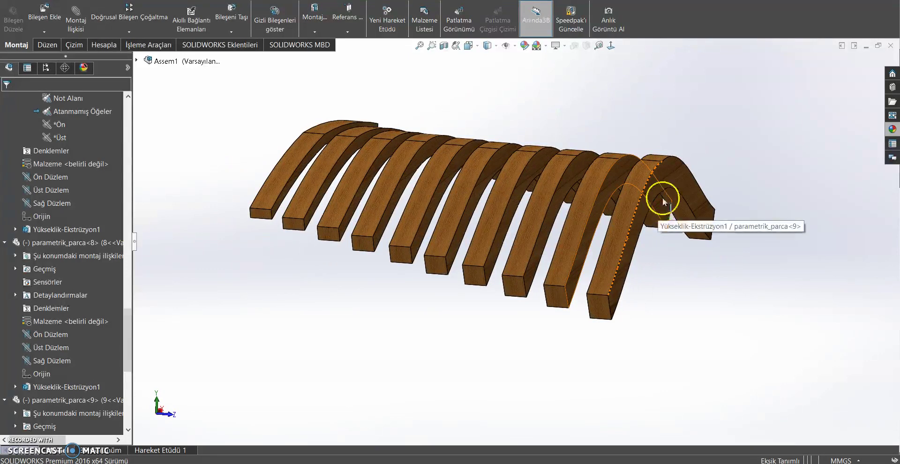
scroll(506, 128, down, 1)
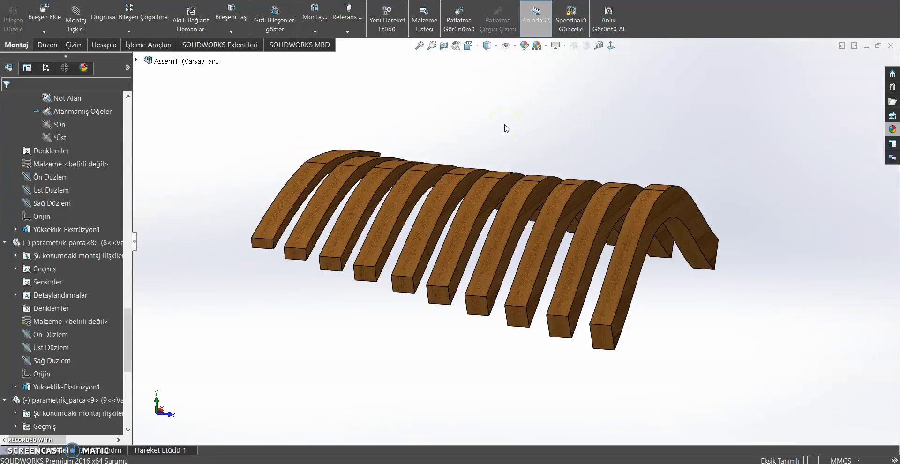